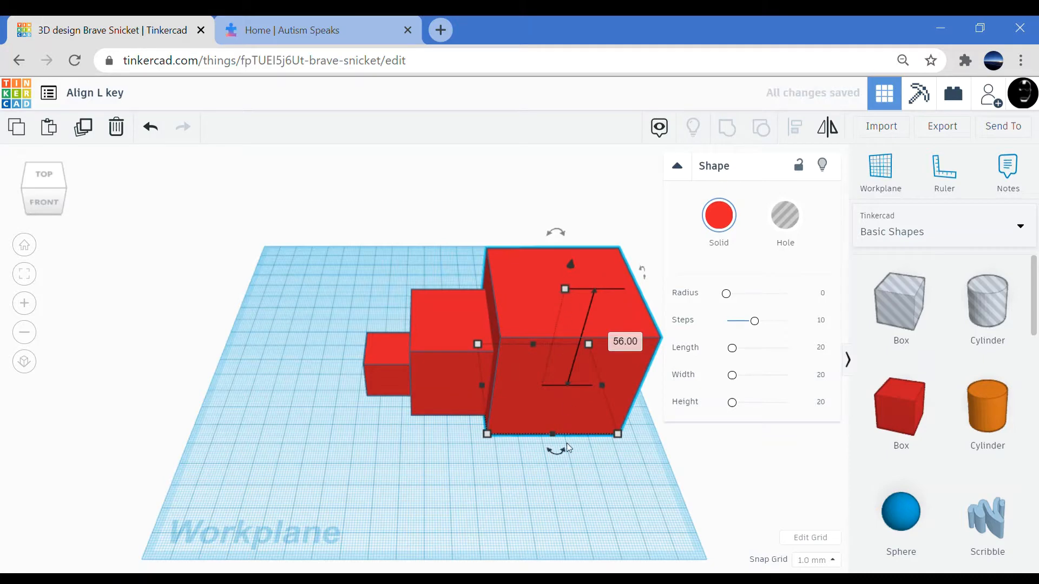
Recolour the largest box light red and the smallest box dark red from the preset colours.
click(719, 215)
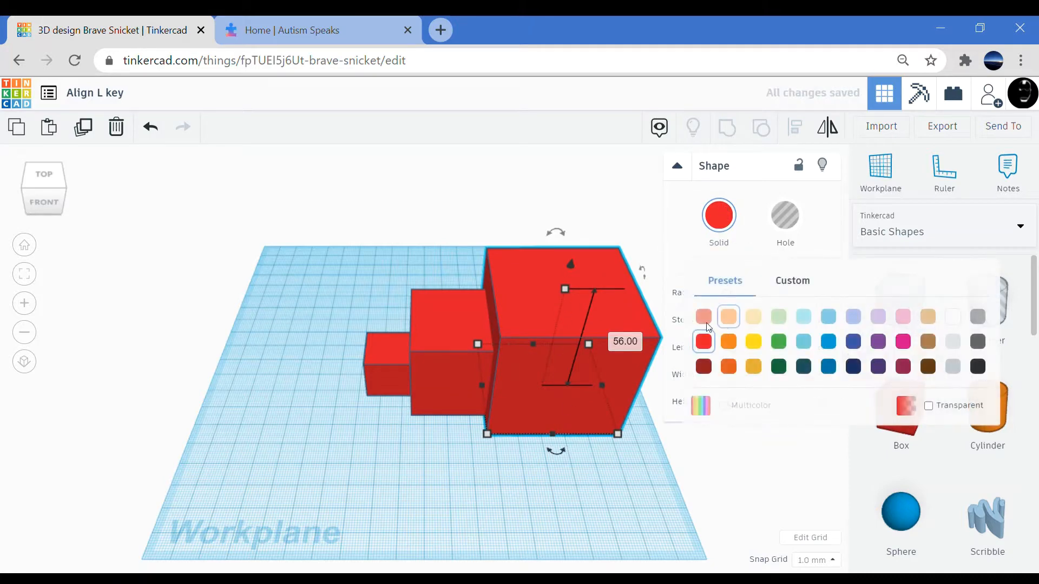
click(706, 322)
click(396, 372)
click(719, 215)
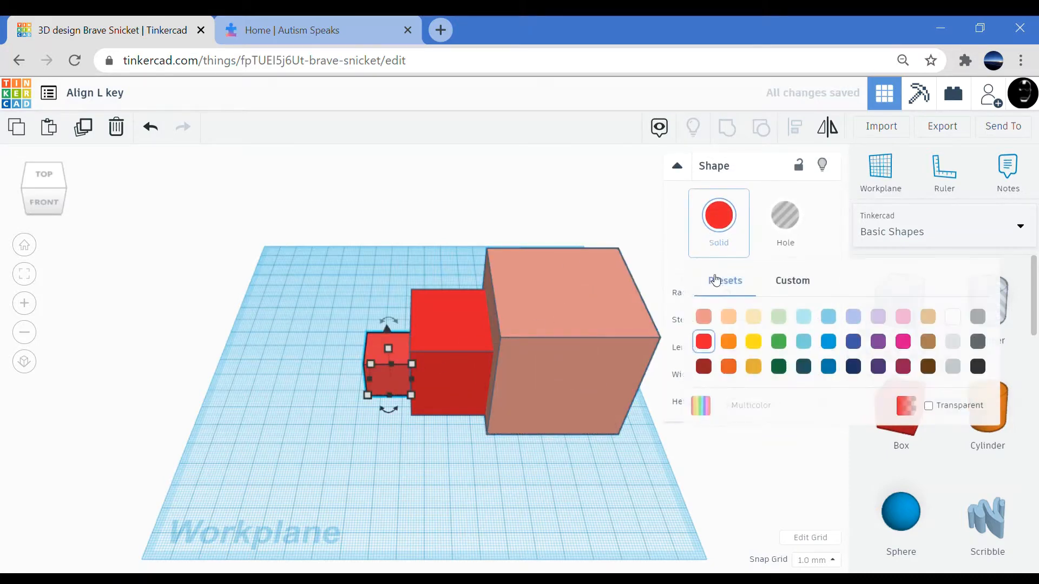
click(703, 366)
Select all three boxes and align their centres front to back.
right_drag(420, 471, 427, 446)
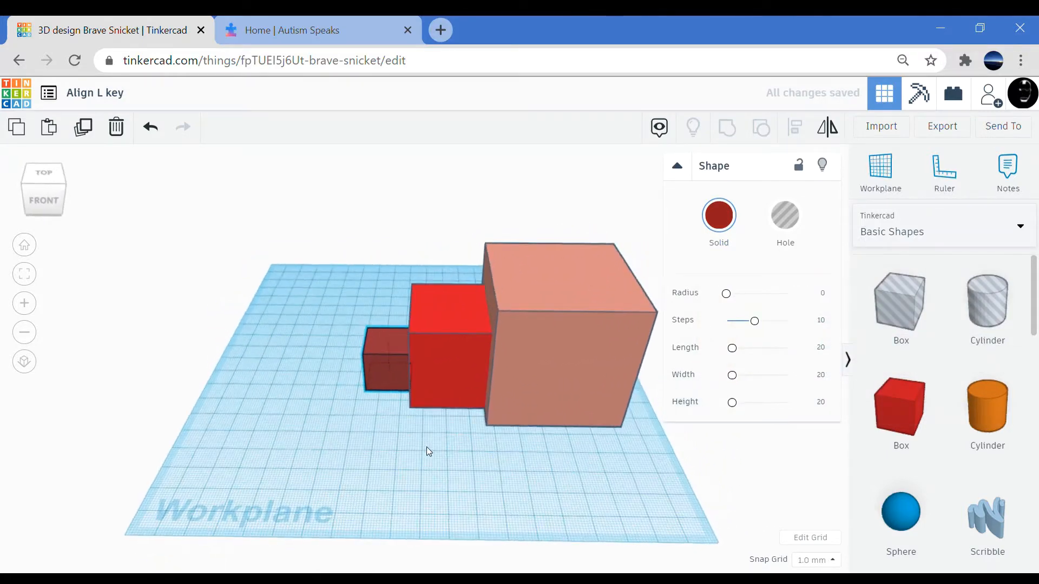
scroll(426, 446, down, 3)
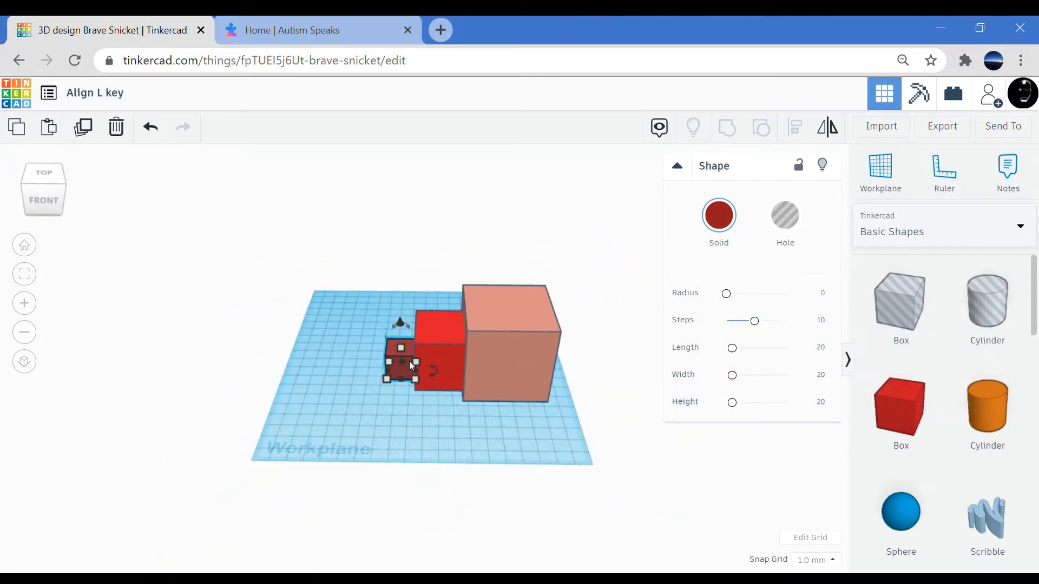
click(468, 468)
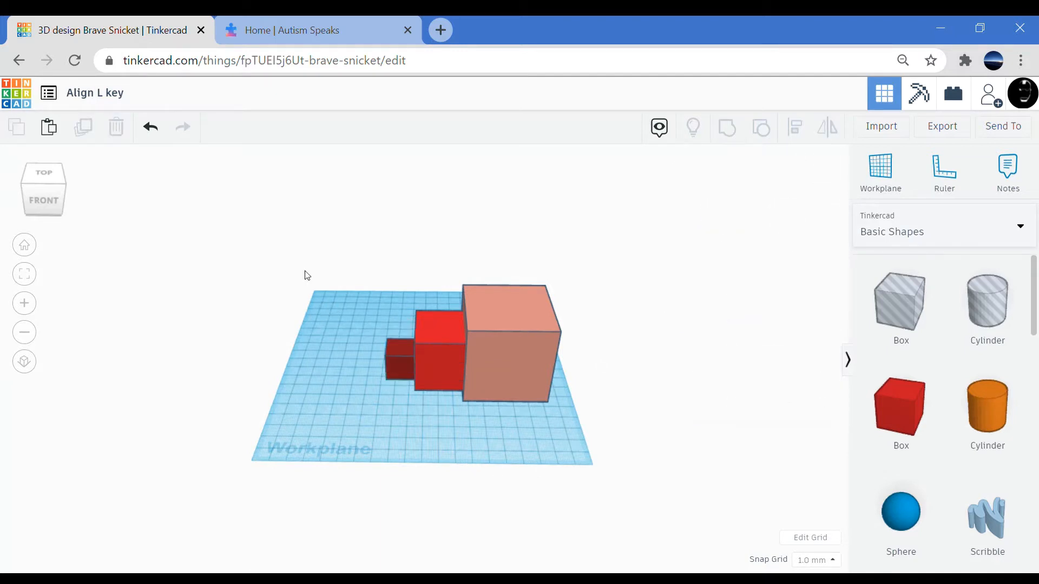
drag(580, 469, 565, 435)
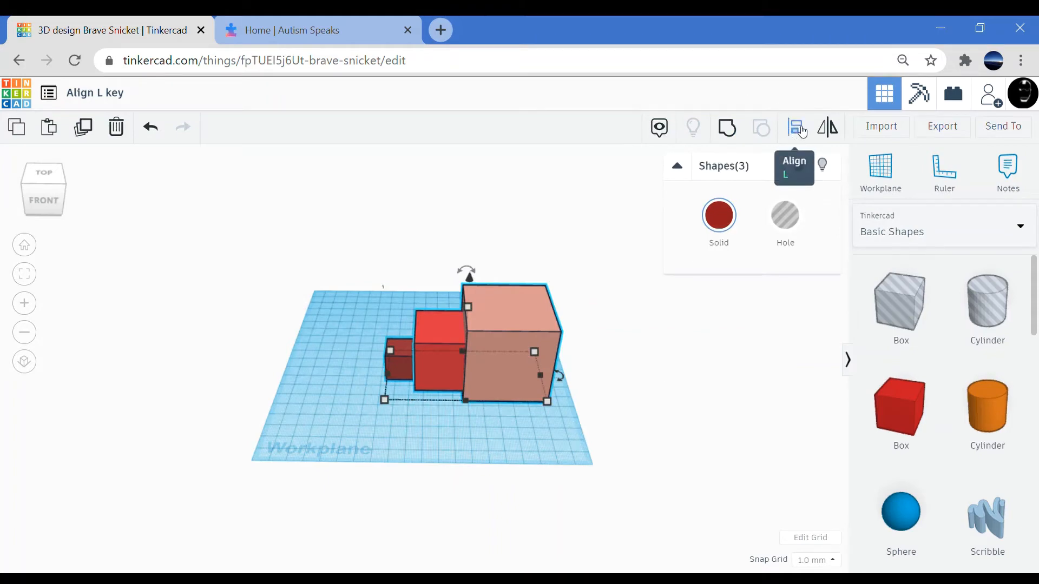
drag(305, 261, 584, 418)
key(l)
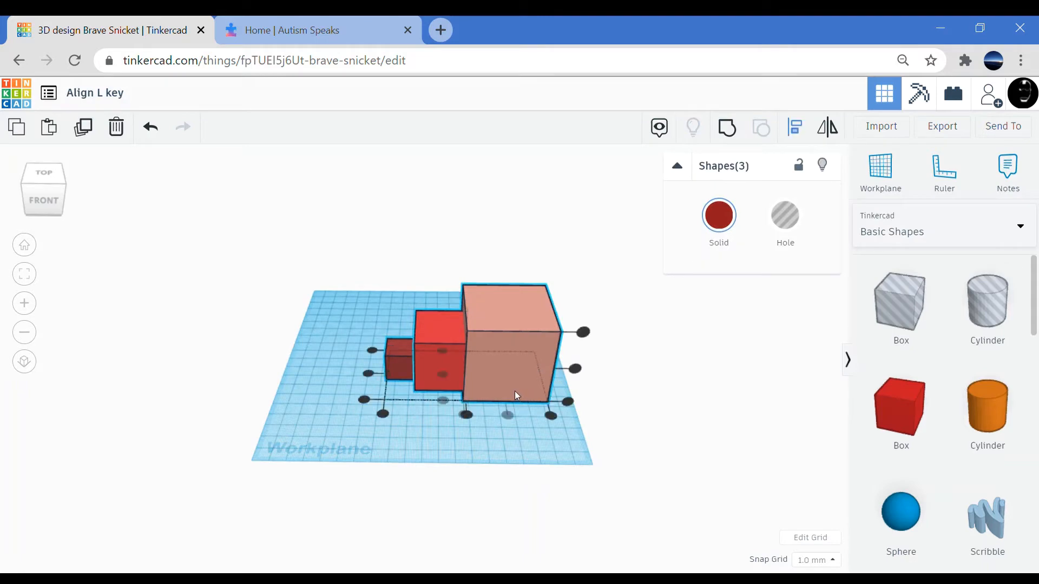
click(369, 374)
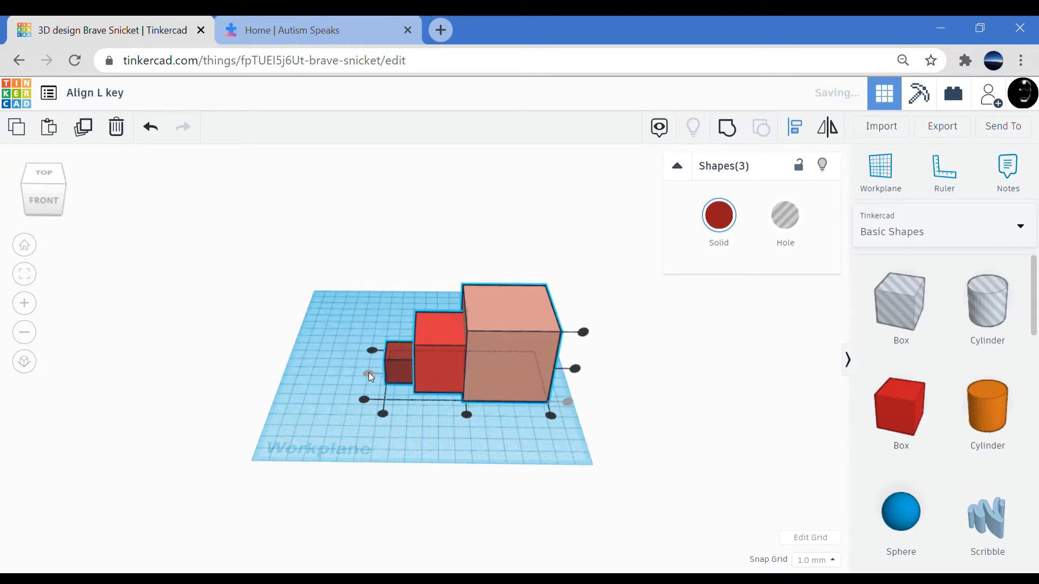
Align the three boxes to their front edges and afterward to their back edges.
right_drag(274, 372, 348, 378)
click(385, 419)
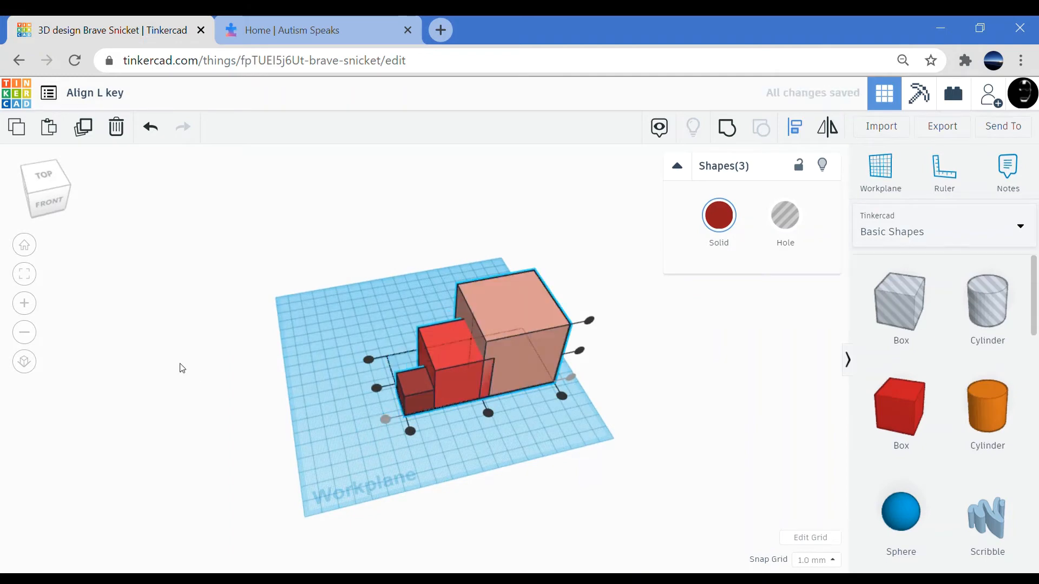
right_drag(180, 367, 424, 325)
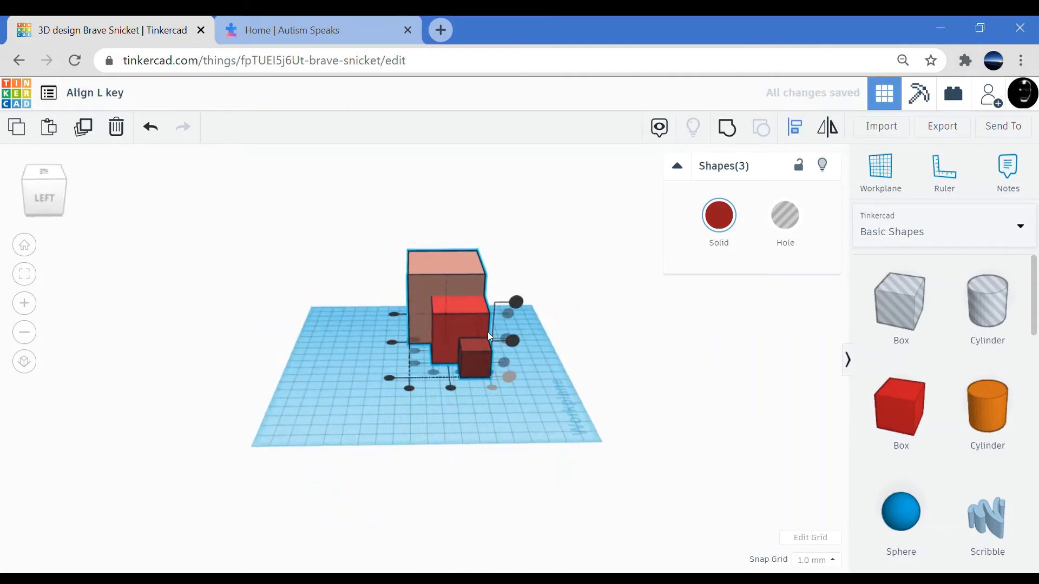
click(410, 388)
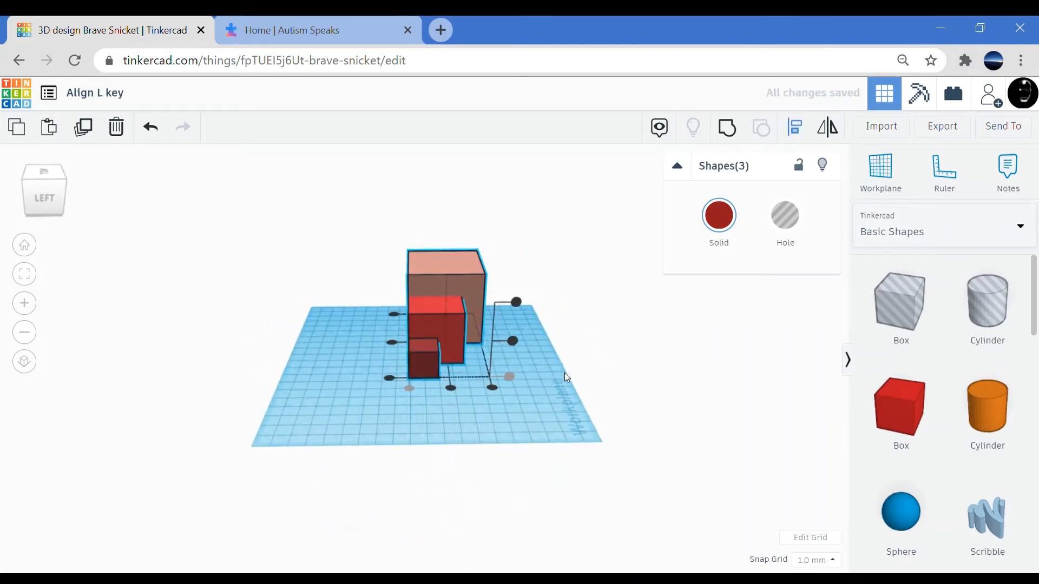
Align the three boxes at mid-height and centre them front to back.
right_drag(566, 377, 533, 401)
key(l)
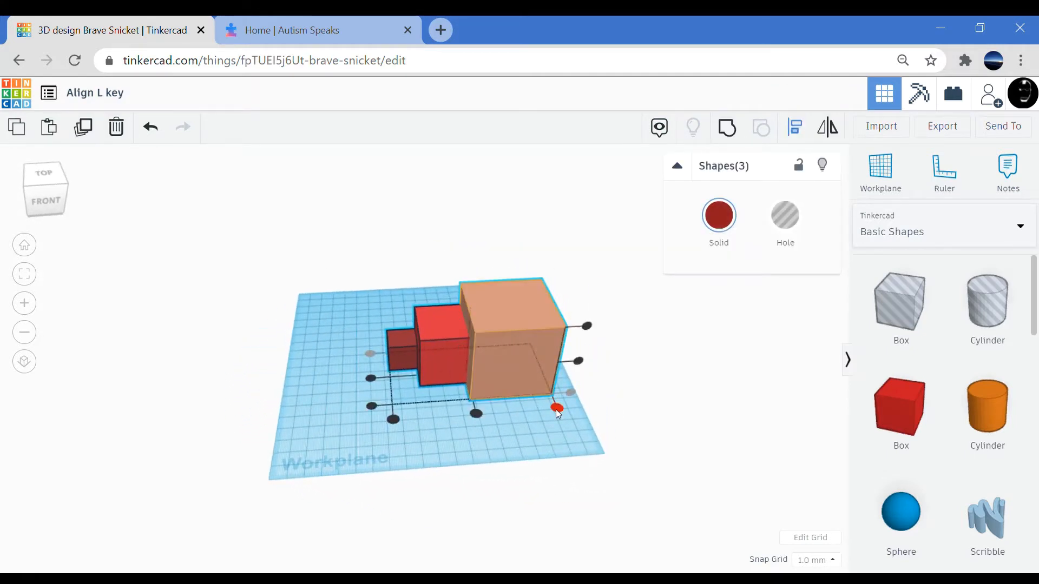
click(578, 361)
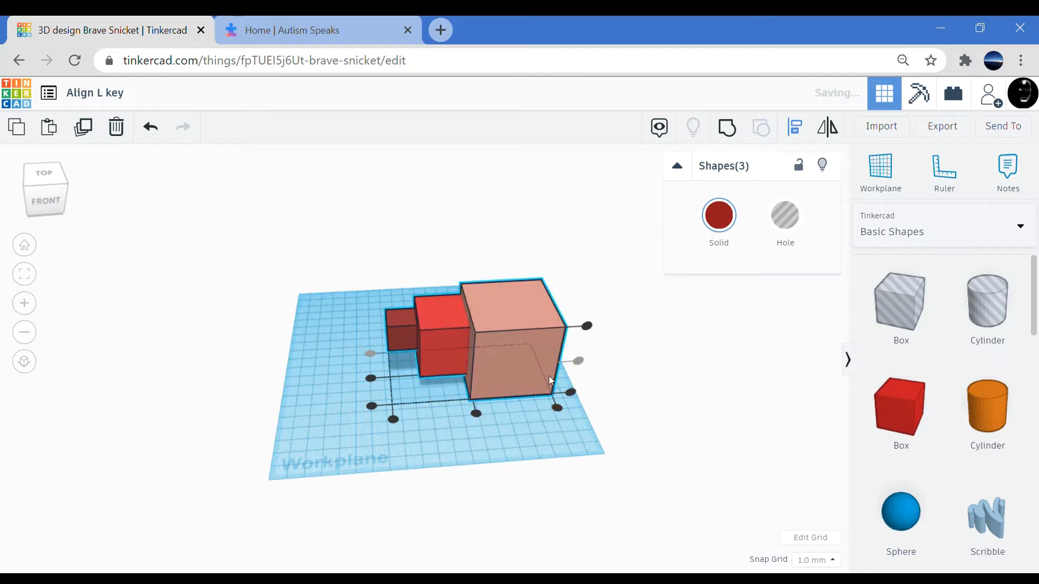
click(371, 378)
Try centring the three boxes along the length of the row, and undo that alignment.
right_drag(371, 377, 303, 378)
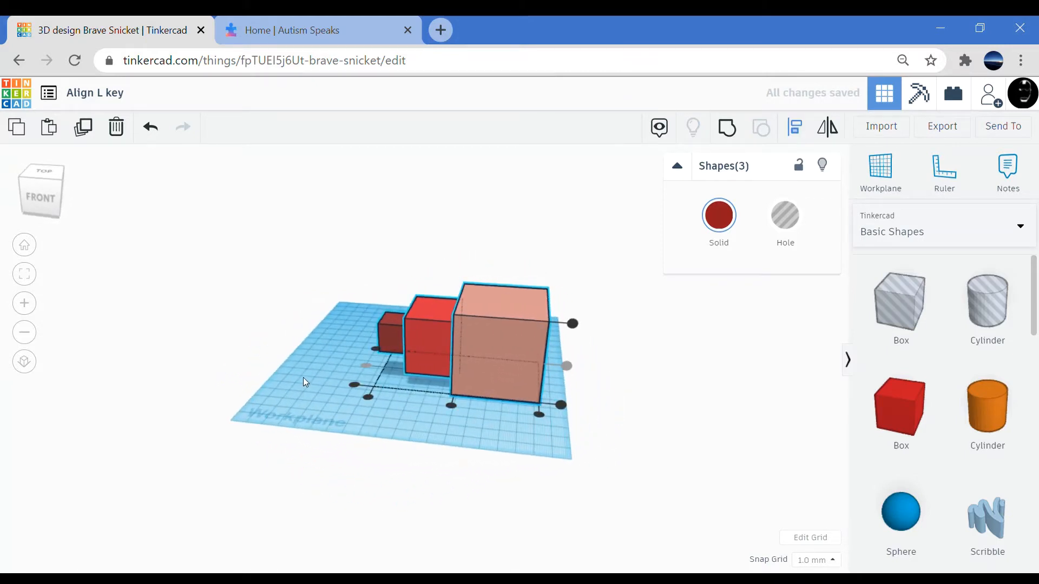
click(451, 406)
right_drag(417, 429, 480, 383)
key(ctrl+z)
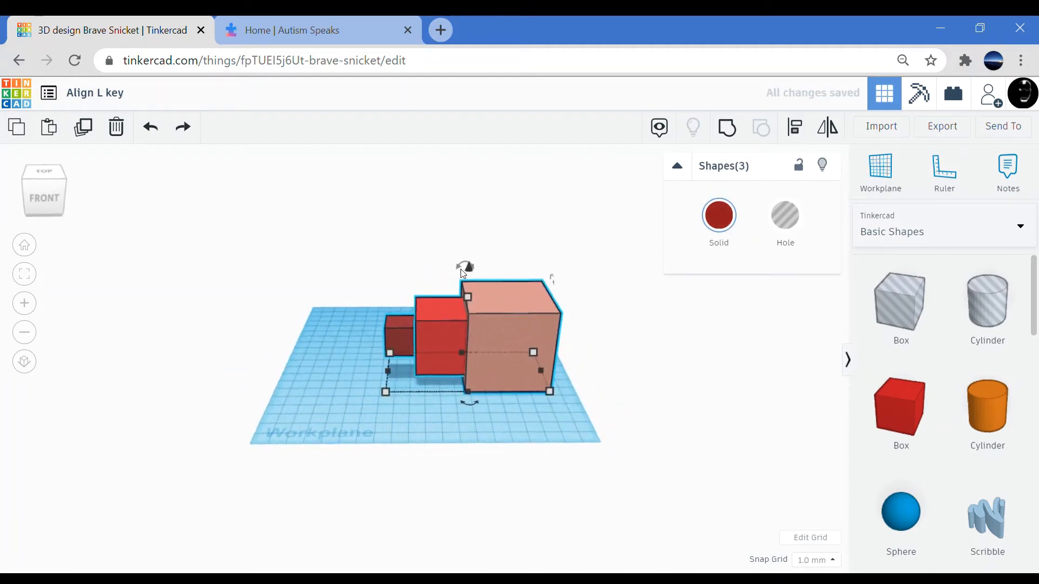
Rotate the row of boxes upright into a tower with the largest box at the base and drop it onto the workplane.
drag(461, 270, 530, 312)
key(d)
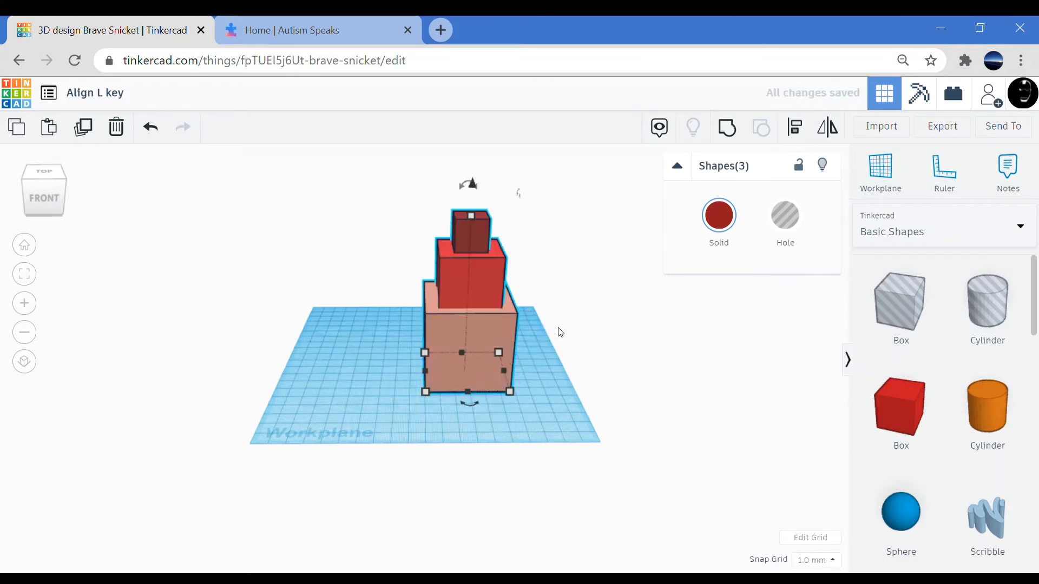
click(560, 333)
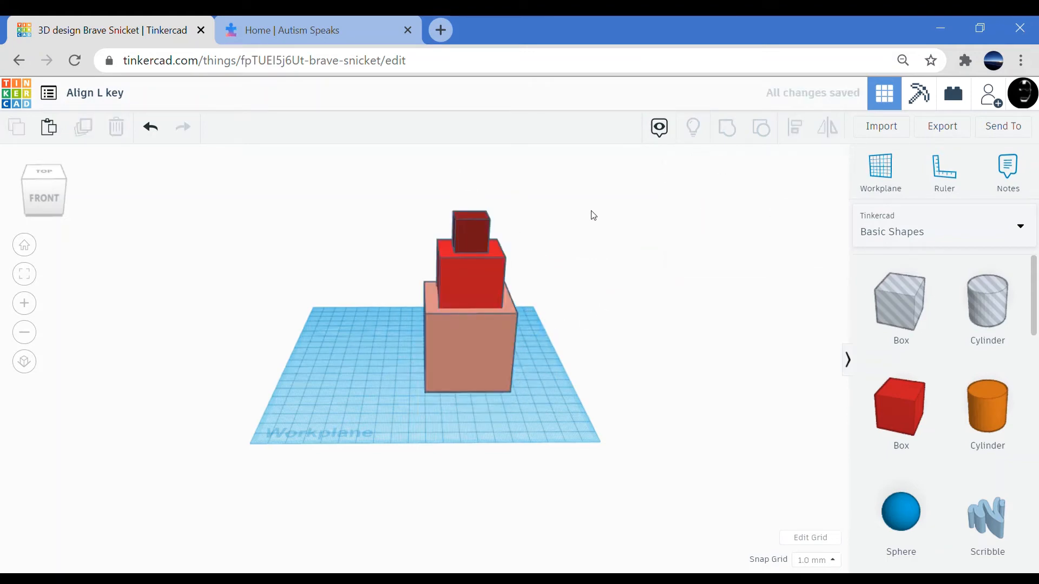
Select the three stacked boxes and check their alignment handles.
right_drag(574, 280, 489, 287)
drag(352, 225, 513, 414)
right_drag(513, 414, 491, 394)
key(l)
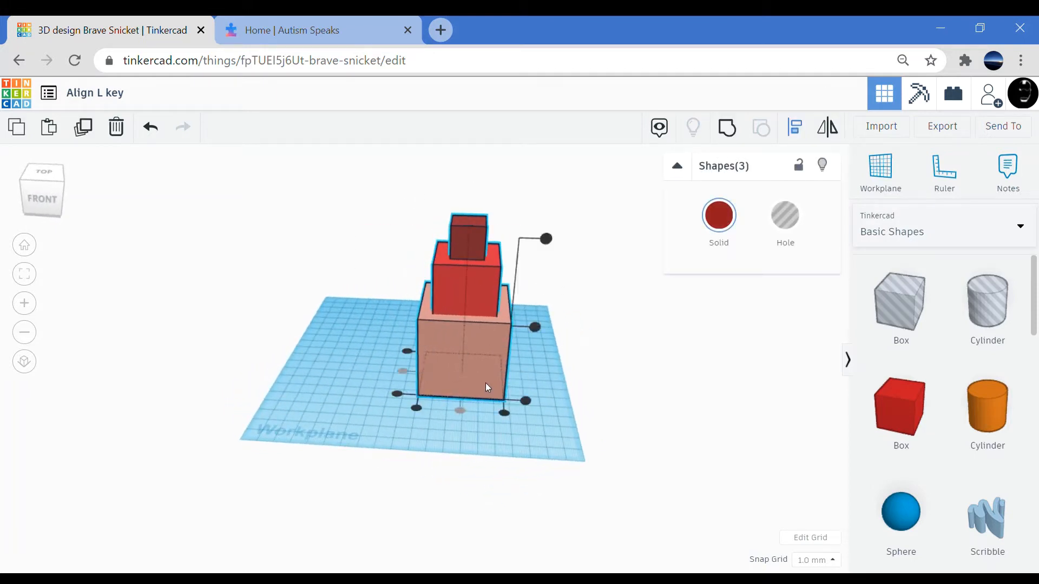
click(474, 420)
Shift the middle box of the tower sideways to the left in large increments.
click(463, 289)
key(shift+Left)
key(shift+Left)
key(shift+Left)
key(shift+Left)
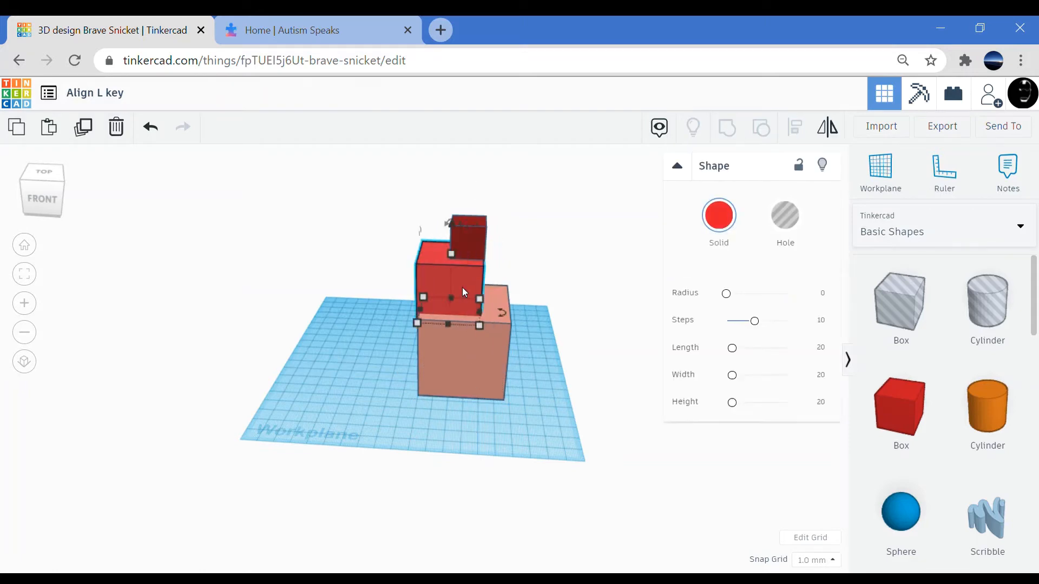
Shift the smallest box to the right and back in large increments, away from the tower.
click(466, 241)
key(shift+Right)
key(shift+Right)
key(shift+Right)
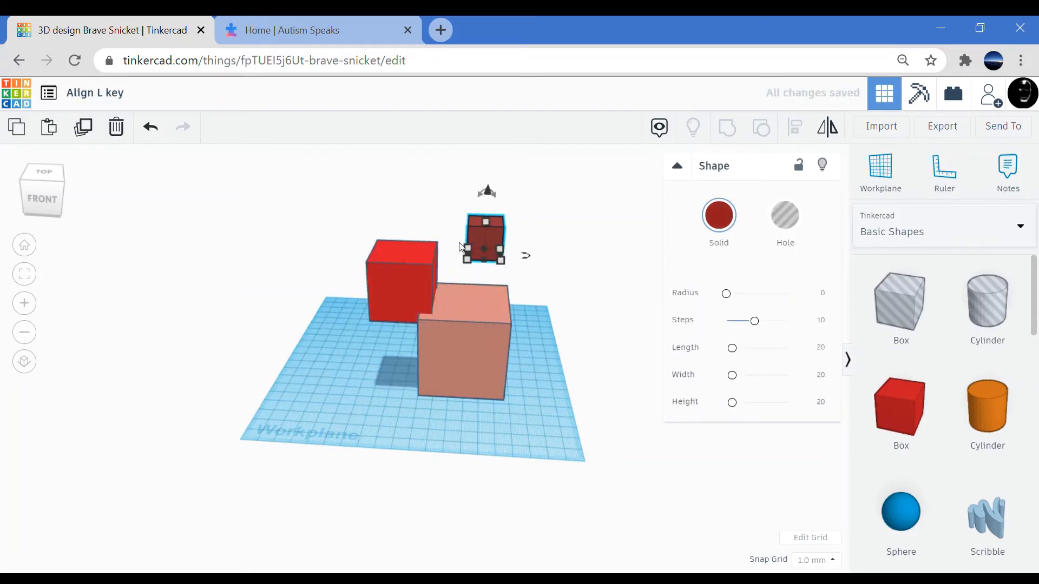
key(shift+Up)
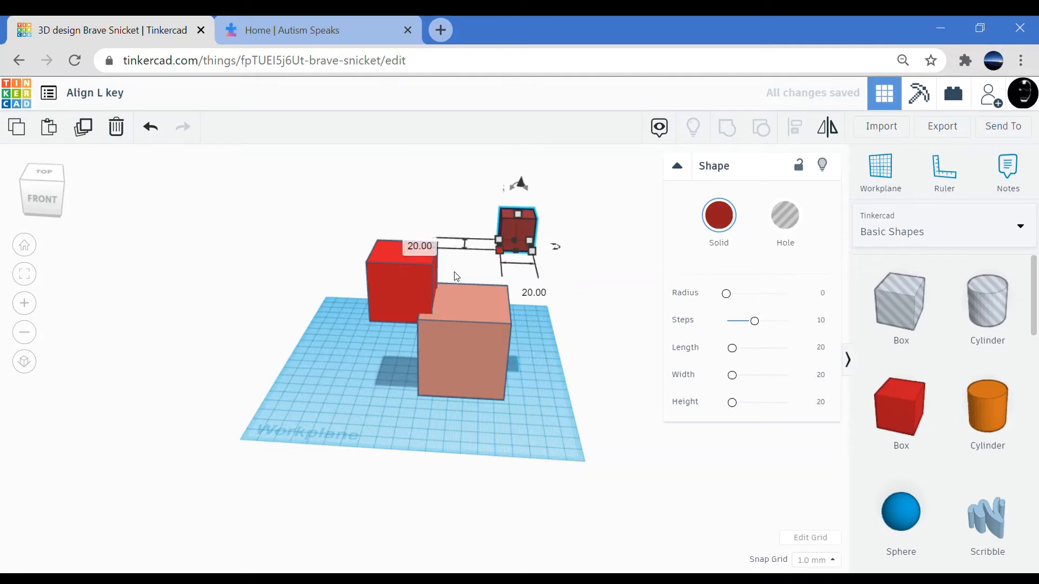
Nudge the largest box forward along the workplane in small increments.
click(470, 324)
key(Down)
key(Down)
key(Down)
key(Down)
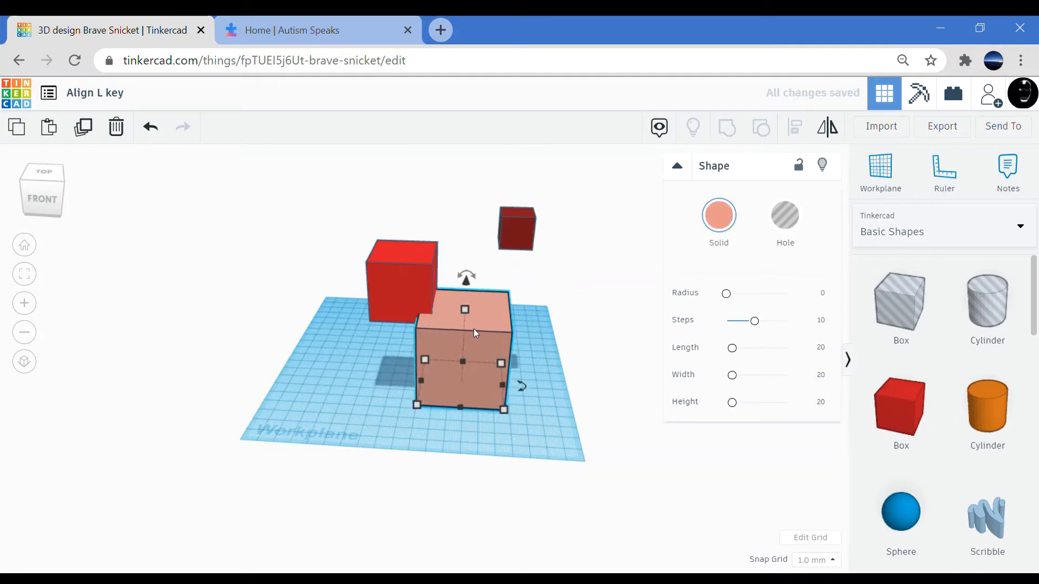
Select all three scattered boxes and align their centres in both horizontal directions to rebuild the tower.
scroll(552, 387, down, 3)
right_drag(486, 385, 450, 387)
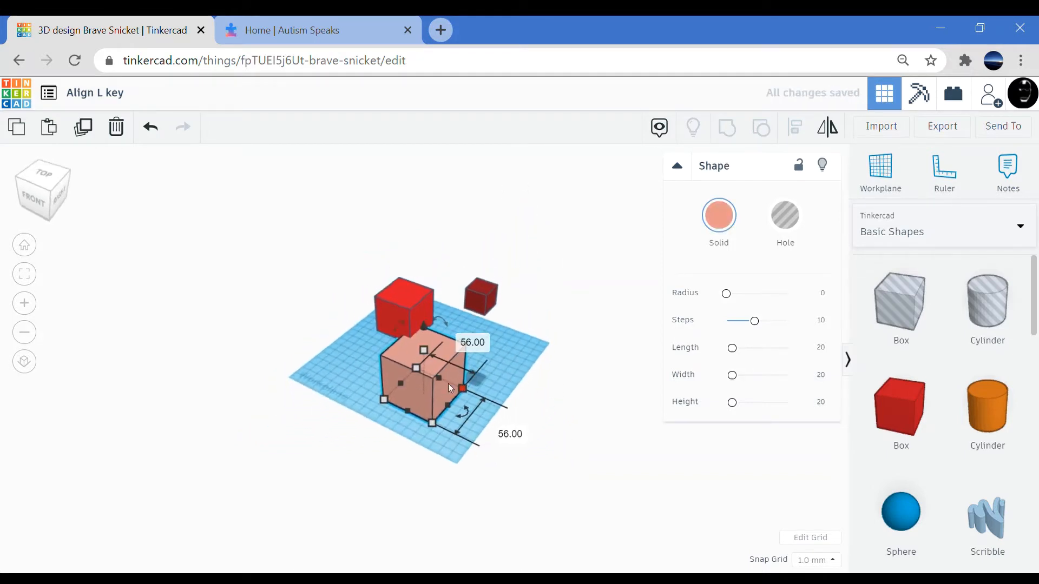
click(503, 433)
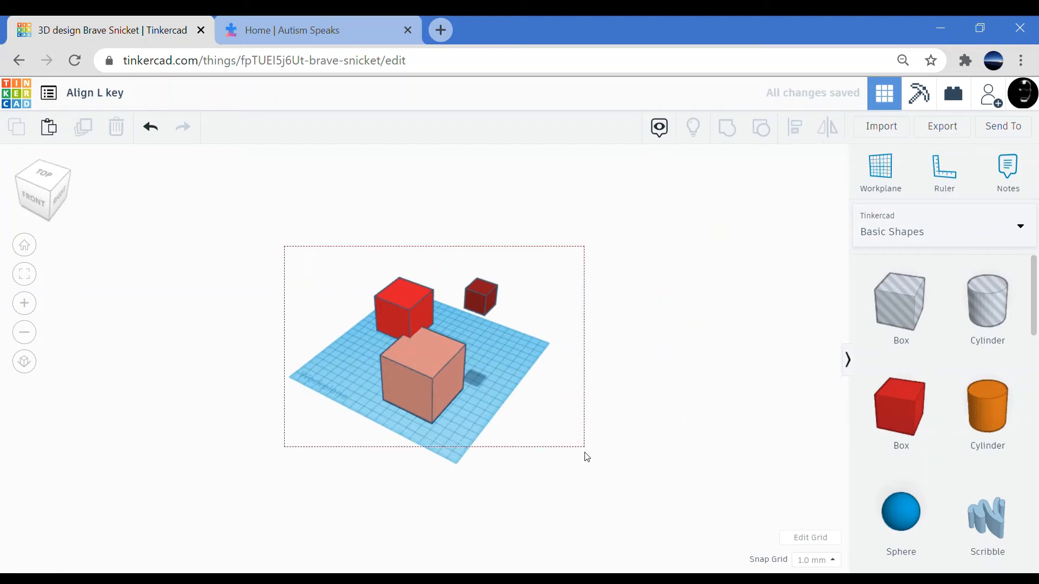
drag(587, 457, 565, 454)
key(l)
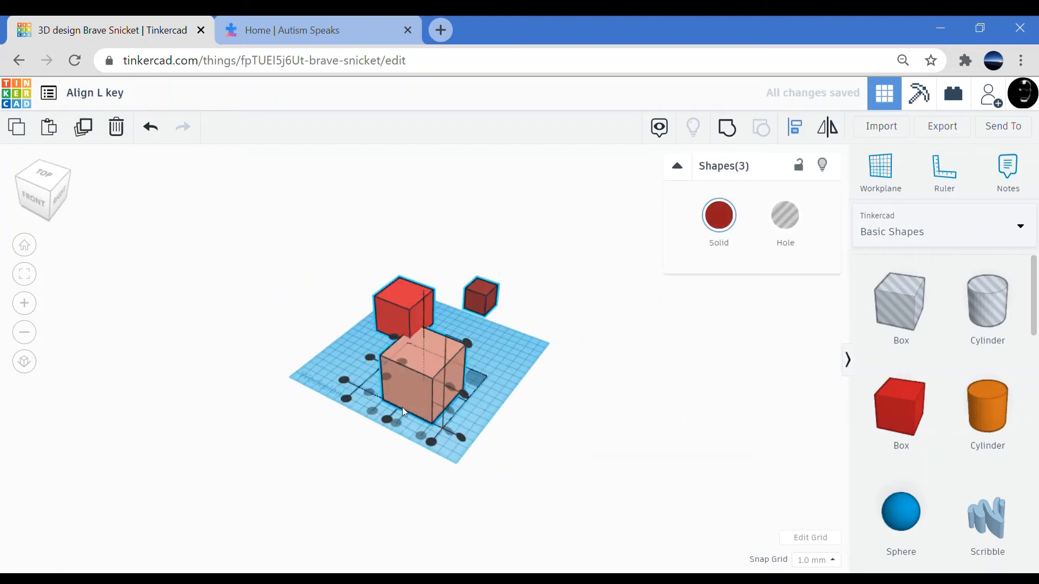
click(386, 421)
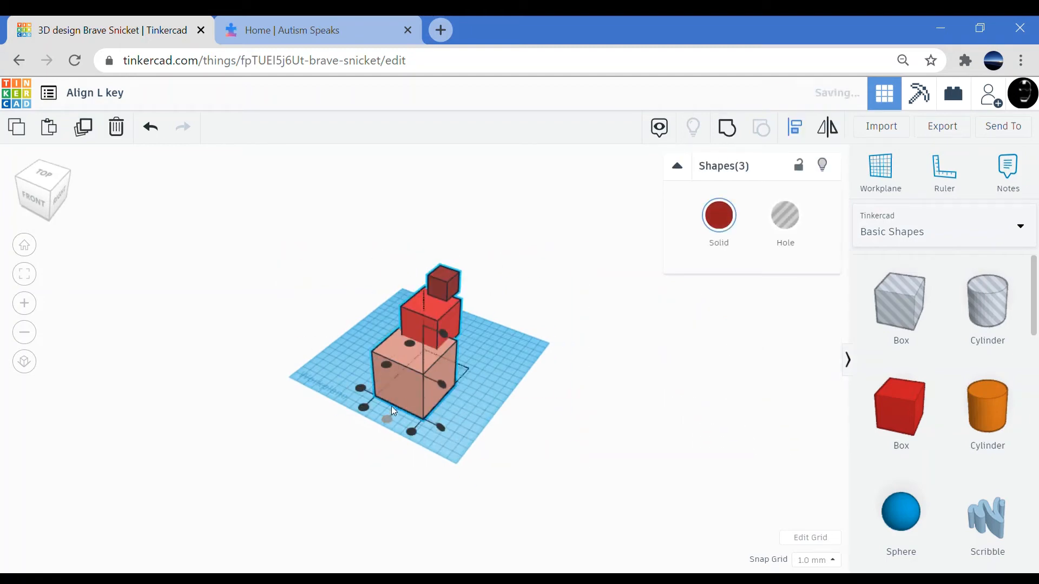
click(388, 368)
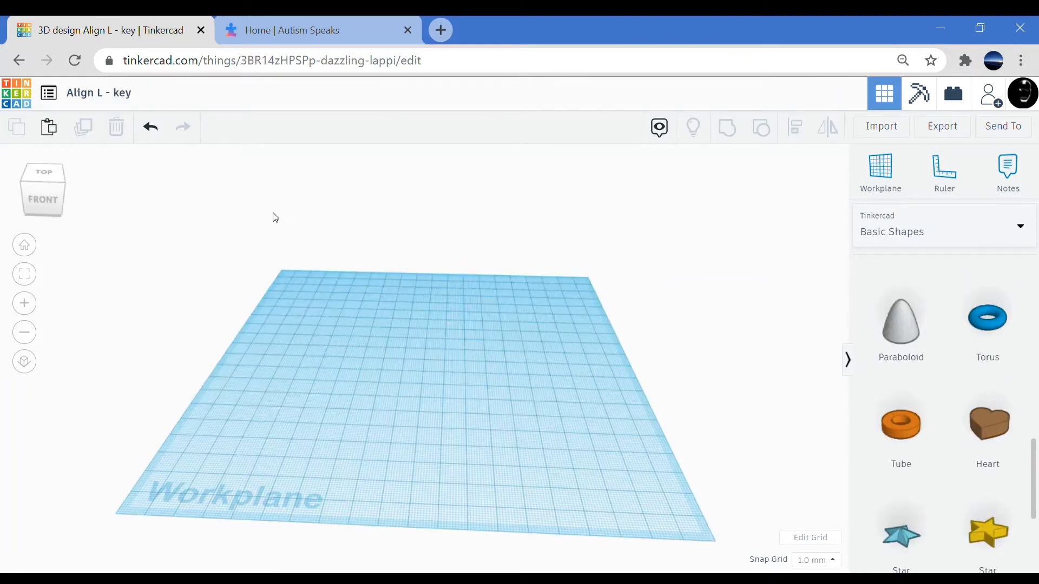
Place the pyramid-like Star near the centre of the workplane with 4 points and an inner radius of 0.31.
drag(898, 535, 417, 323)
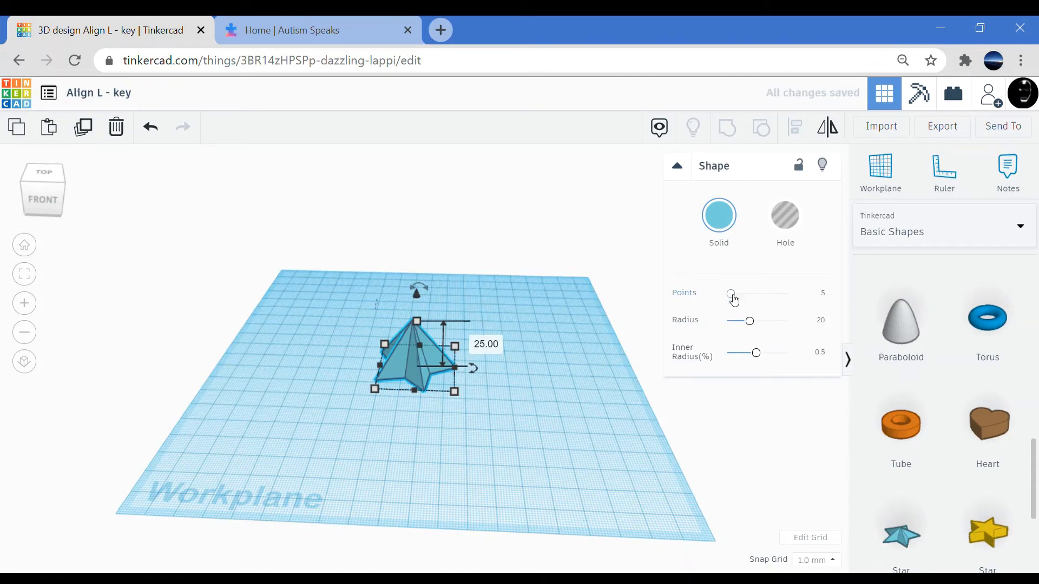
drag(731, 294, 738, 293)
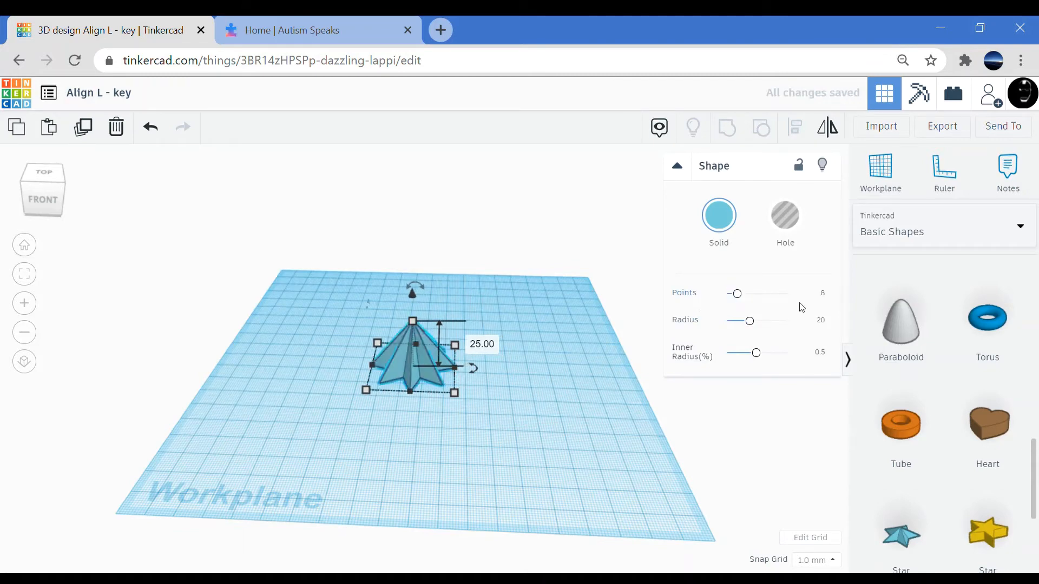
key(Return)
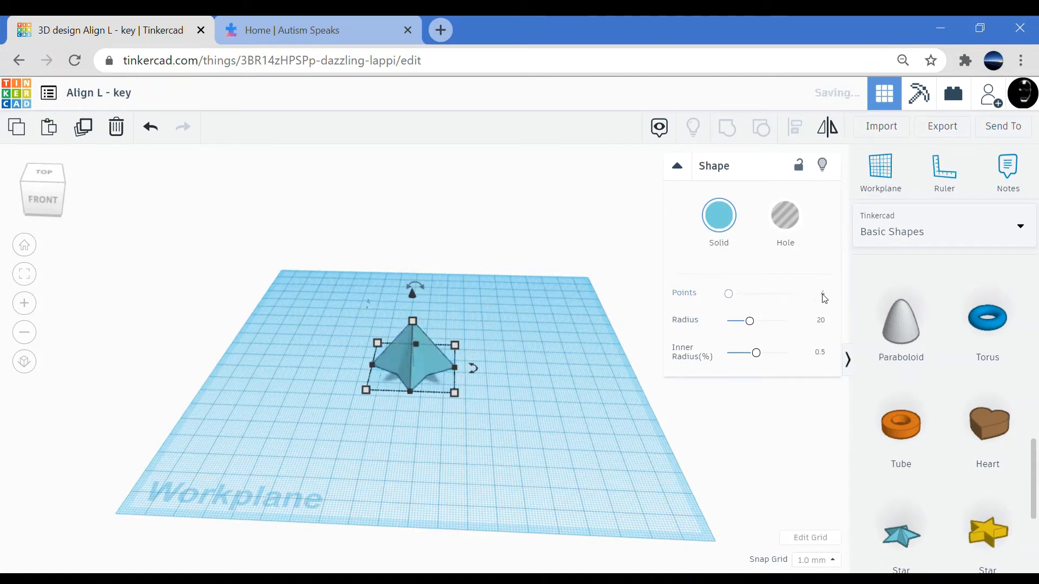
drag(759, 356, 746, 355)
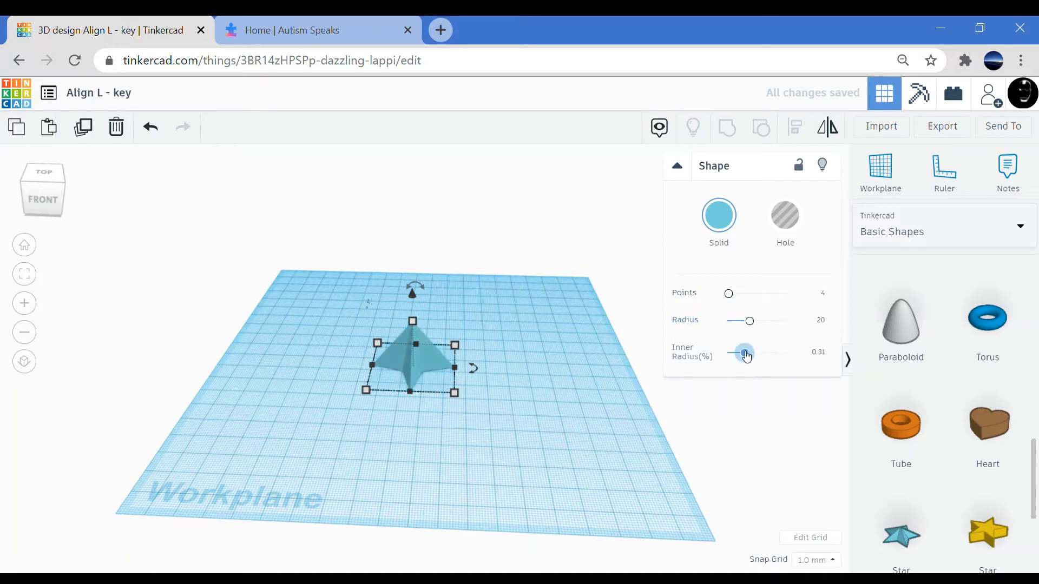
click(844, 438)
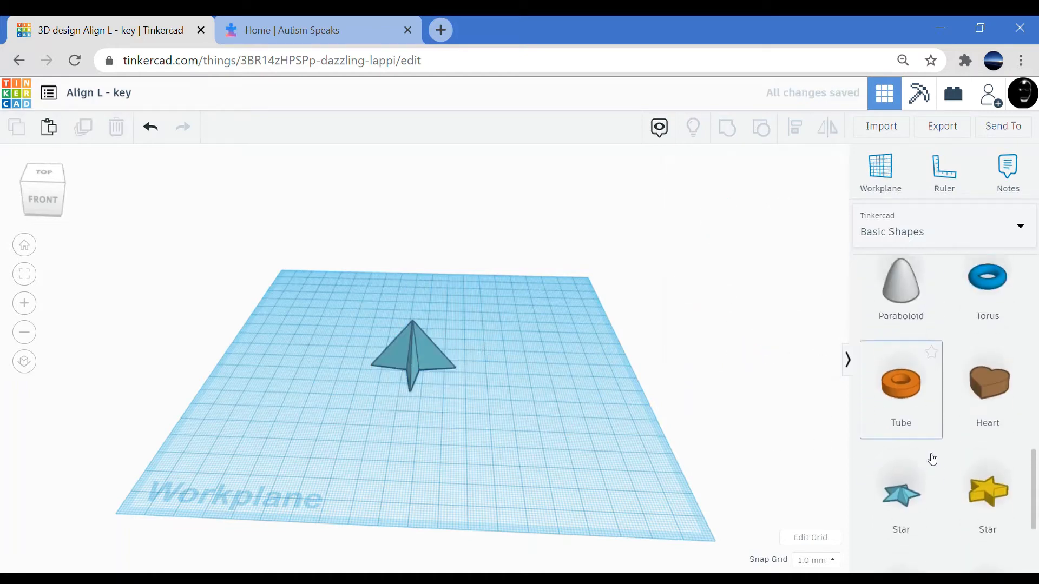
Add a solid Cylinder over the star and raise it about 35 mm above the workplane.
scroll(931, 457, up, 10)
scroll(936, 456, up, 3)
drag(965, 448, 492, 381)
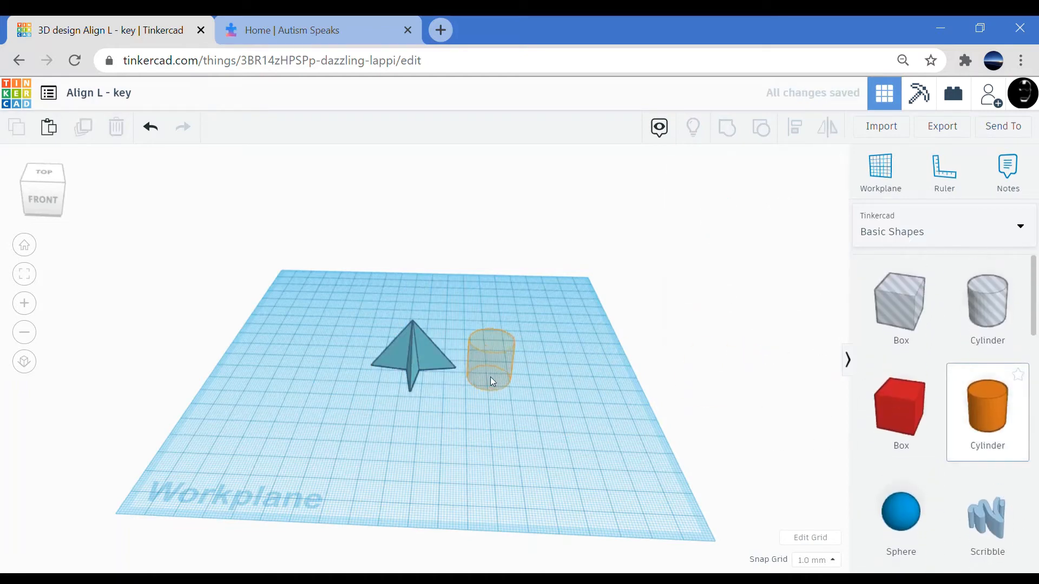
drag(422, 378, 415, 232)
Place a Tube on the workplane at the front of the star.
scroll(936, 476, down, 5)
scroll(936, 478, down, 5)
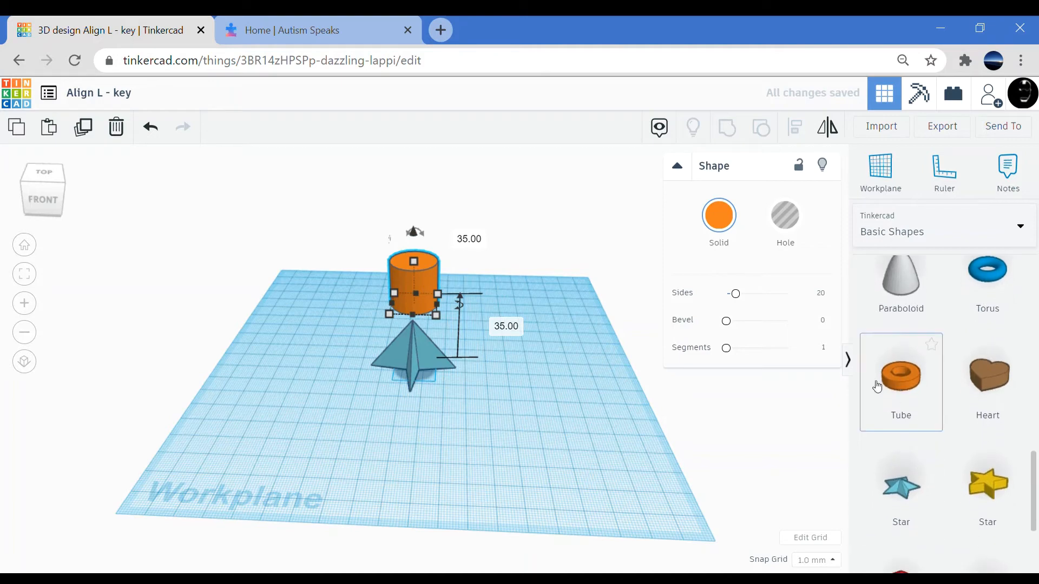
drag(901, 378, 410, 401)
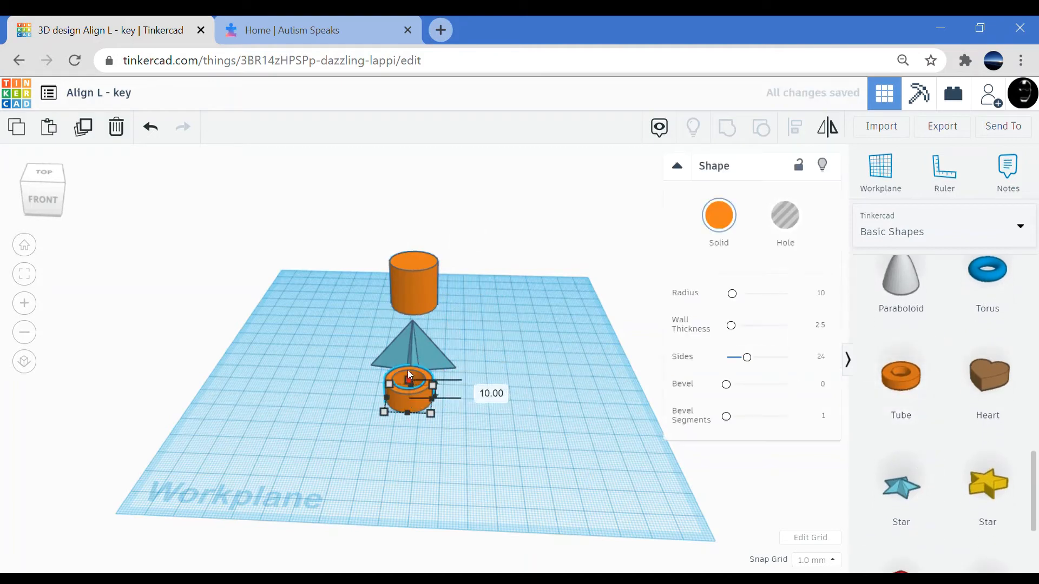
Stretch the tube upward through the centre of the star to meet the cylinder and colour the tube white.
drag(404, 362, 410, 327)
click(429, 288)
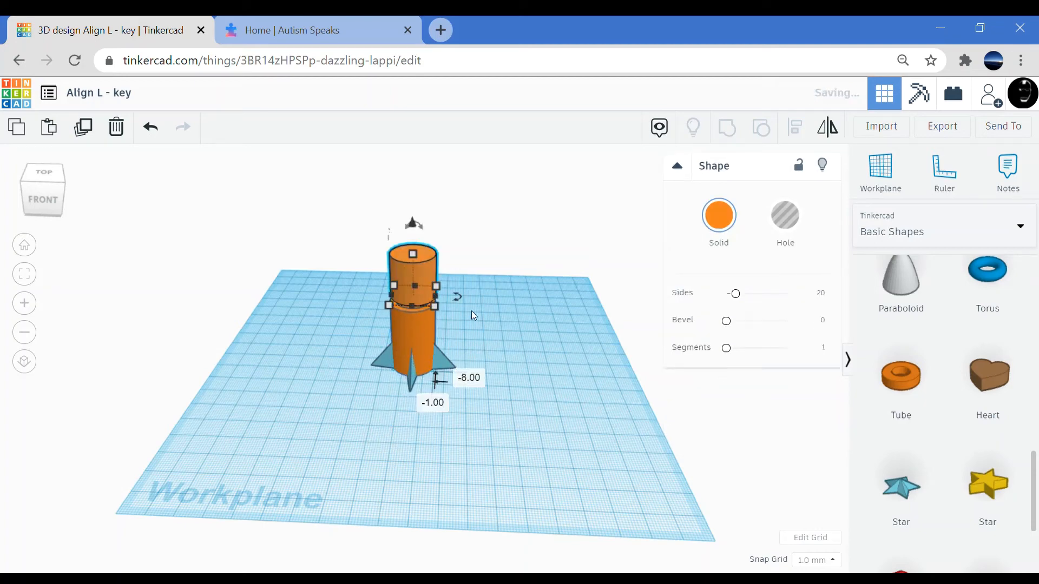
click(430, 333)
click(730, 226)
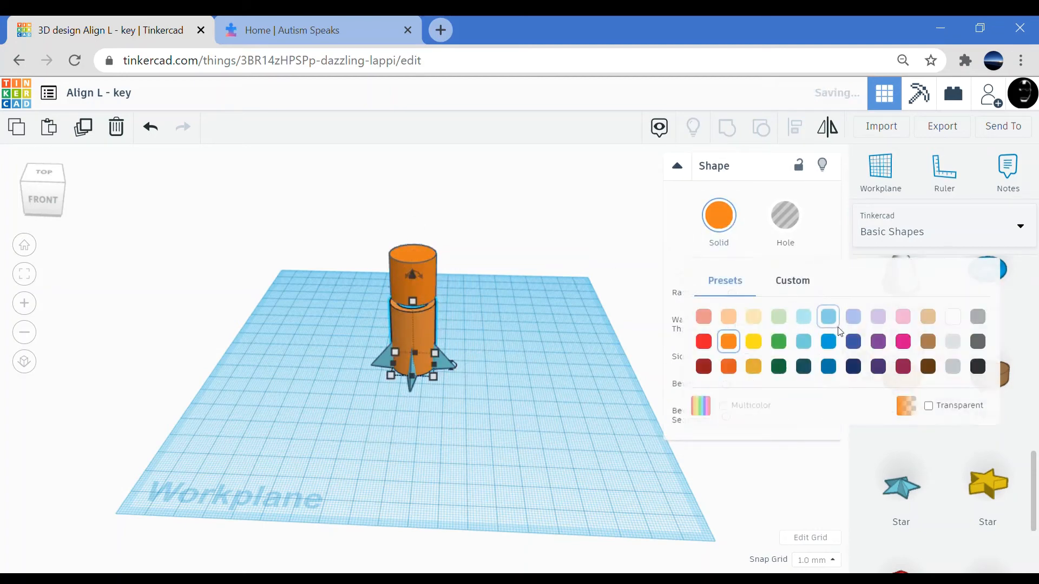
click(953, 322)
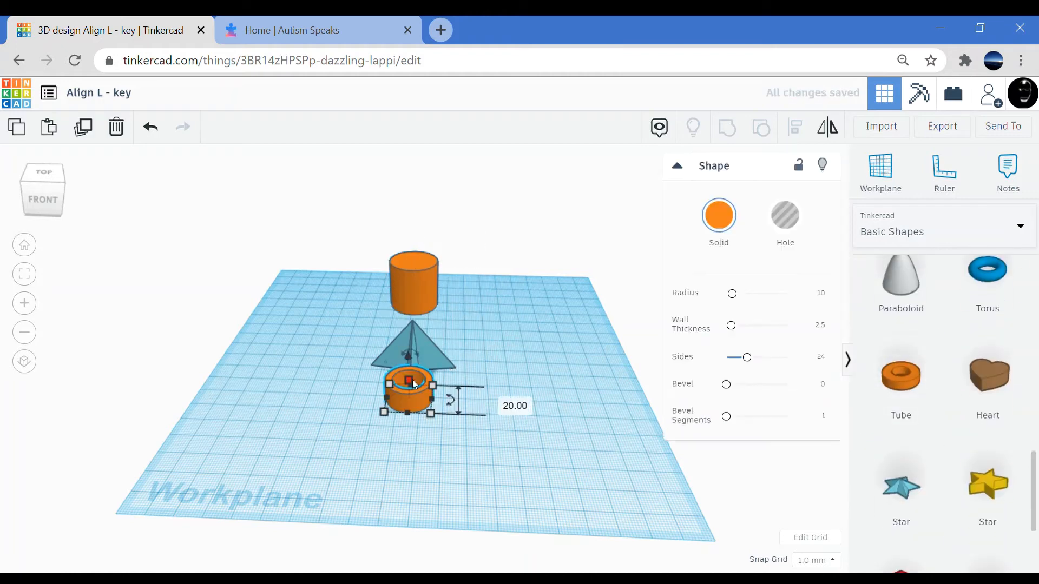
drag(417, 398, 411, 326)
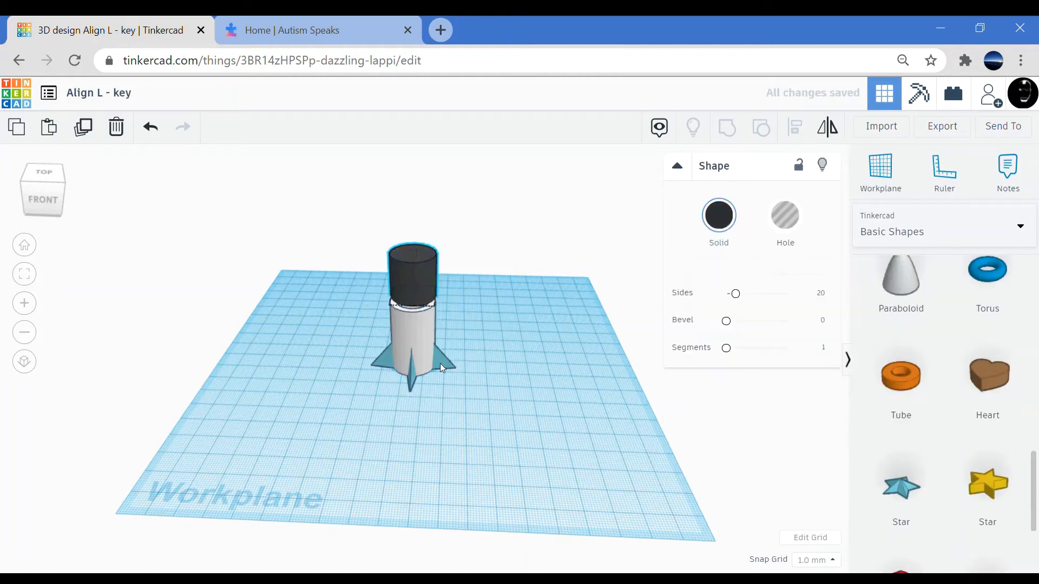
Select all seven rocket parts and align them so the off-centre fins sit centred under the rocket body.
click(440, 363)
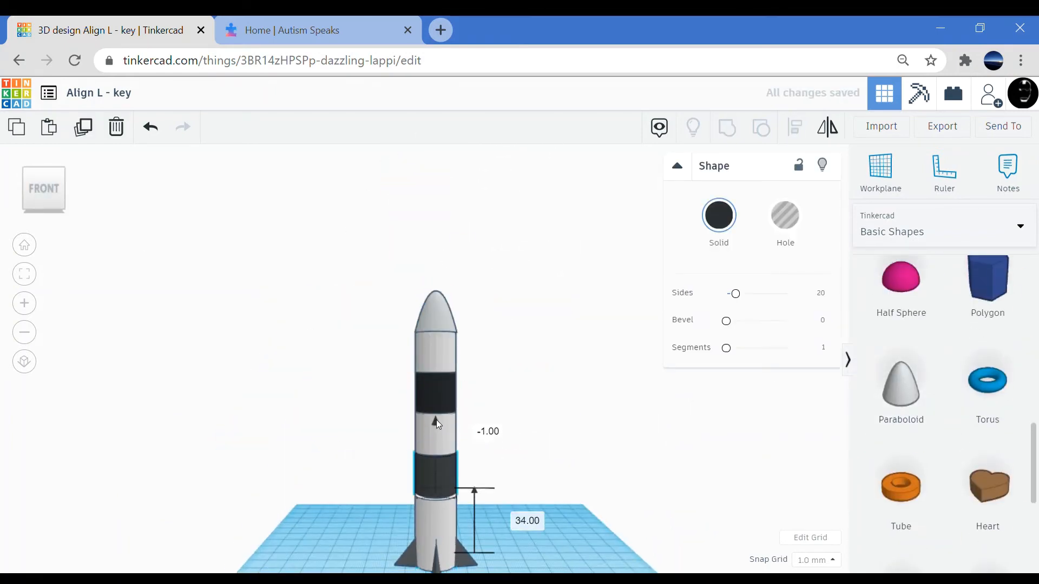
click(436, 420)
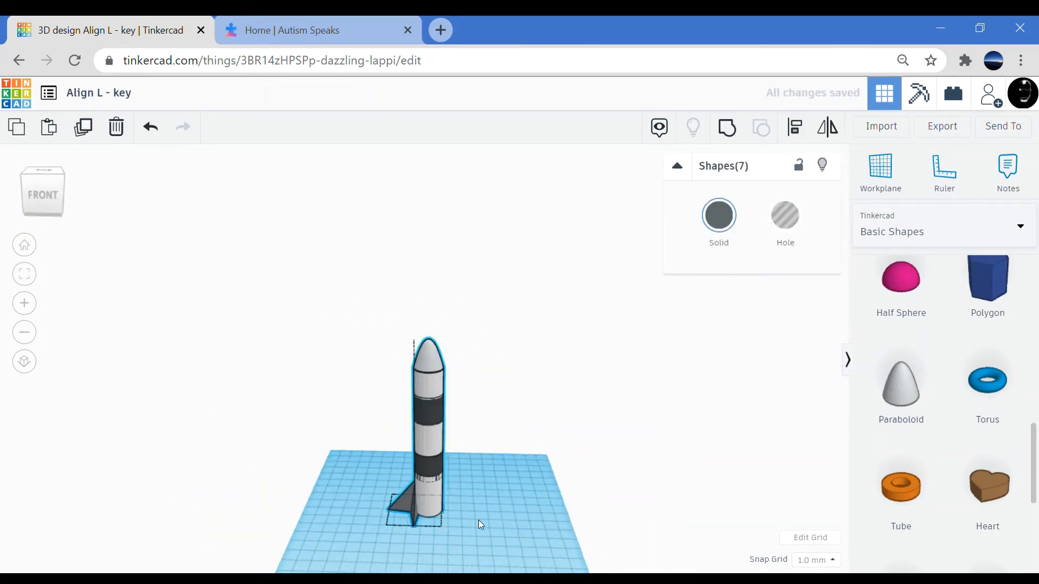
right_drag(478, 520, 556, 518)
key(l)
click(417, 544)
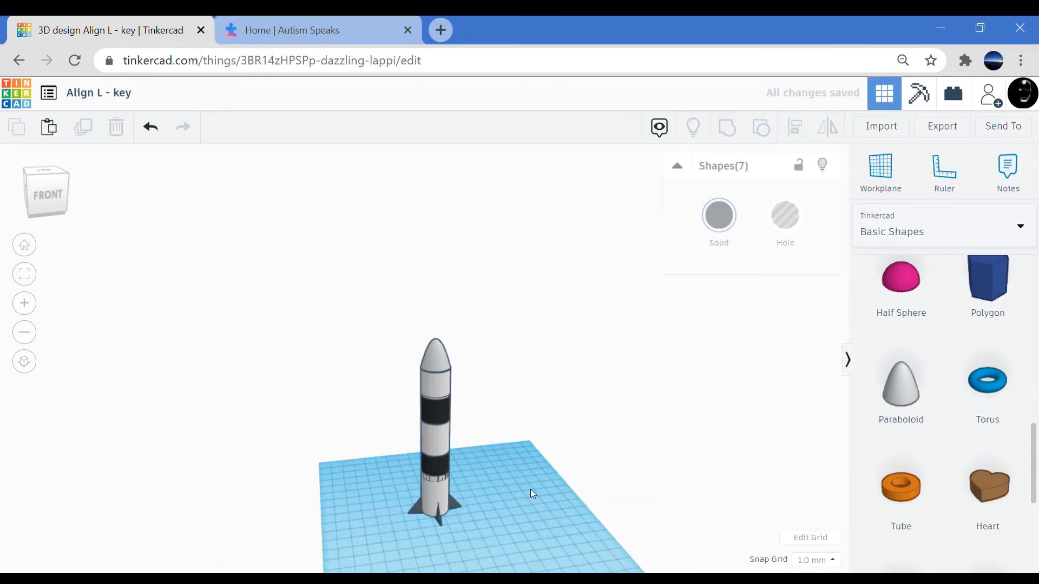
Make the middle white cylinder 37 mm tall with a bevel of 2.5.
click(428, 421)
scroll(433, 415, up, 3)
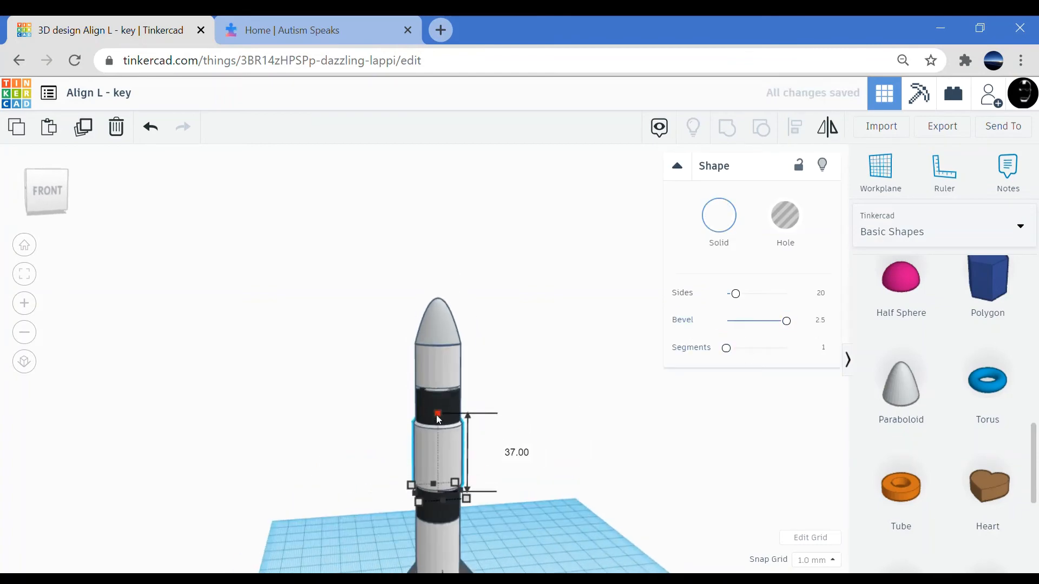
click(440, 352)
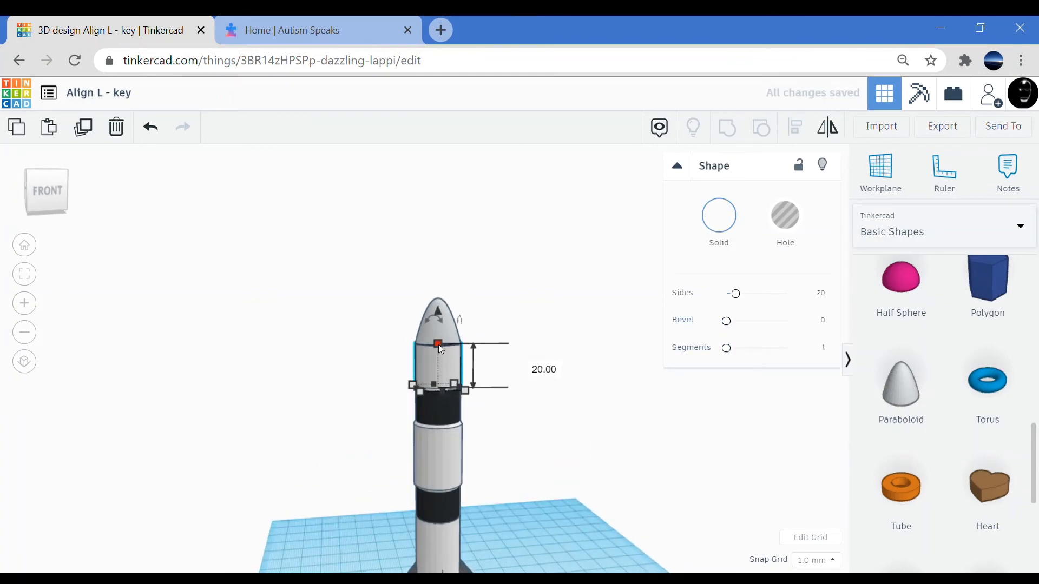
Stretch the paraboloid nose cone to 40 mm tall and slim the black band below it.
click(451, 312)
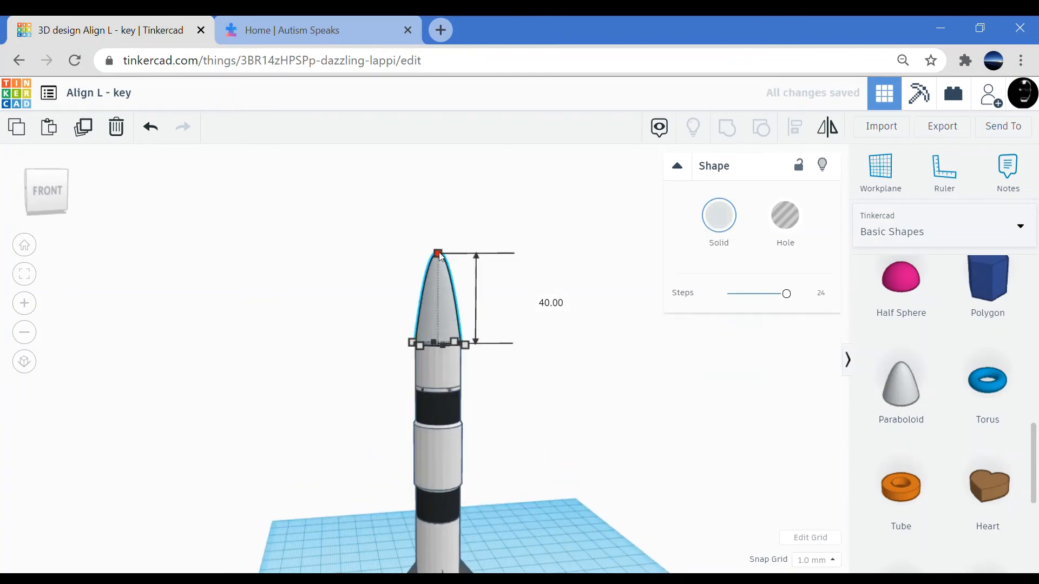
click(445, 387)
click(437, 395)
click(558, 469)
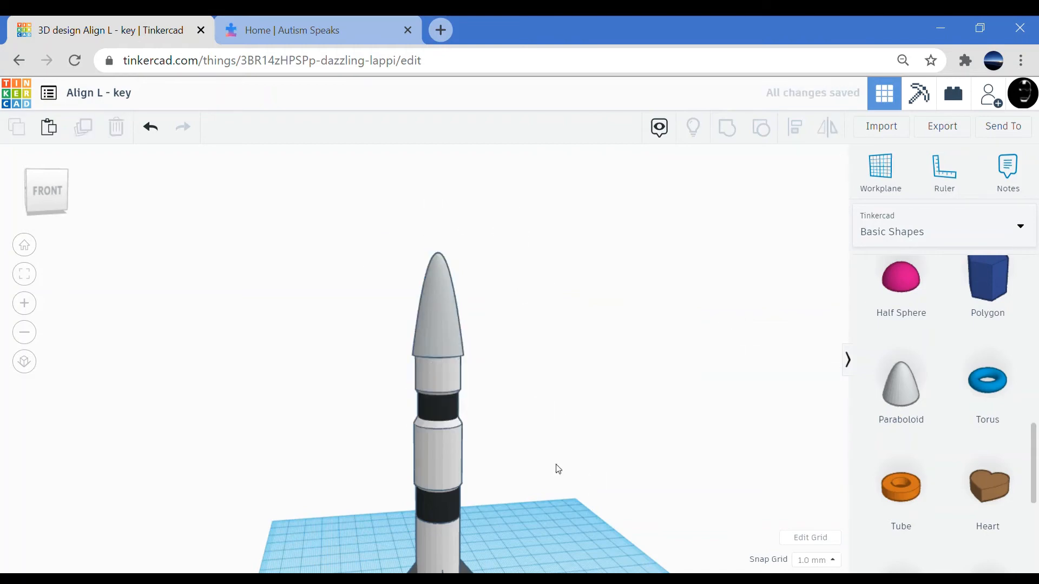
Give the rocket's lowest tube a bevel of 1.93 and colour the nose cone dark grey.
click(427, 473)
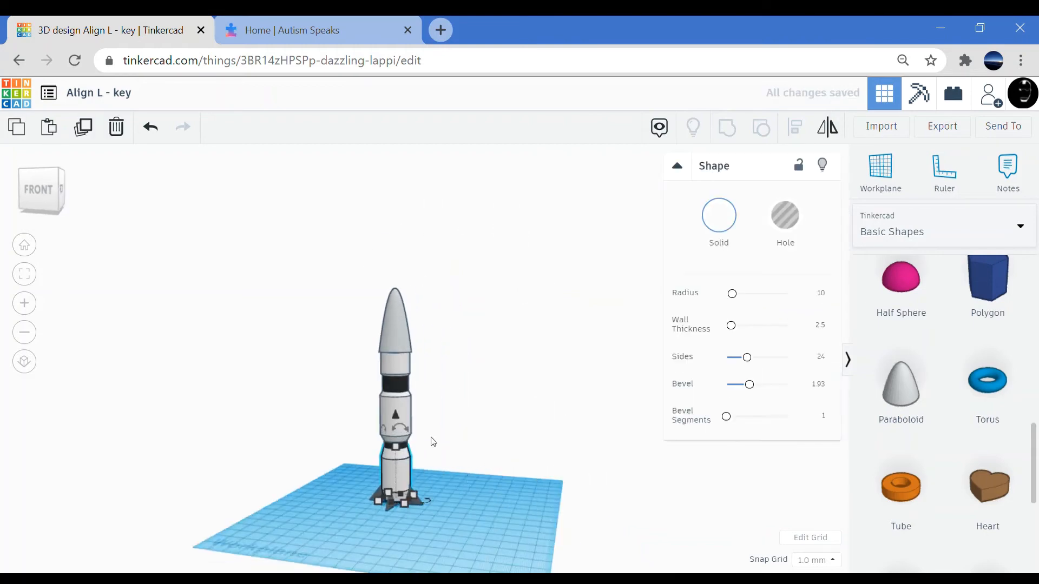
click(404, 330)
click(719, 215)
click(703, 342)
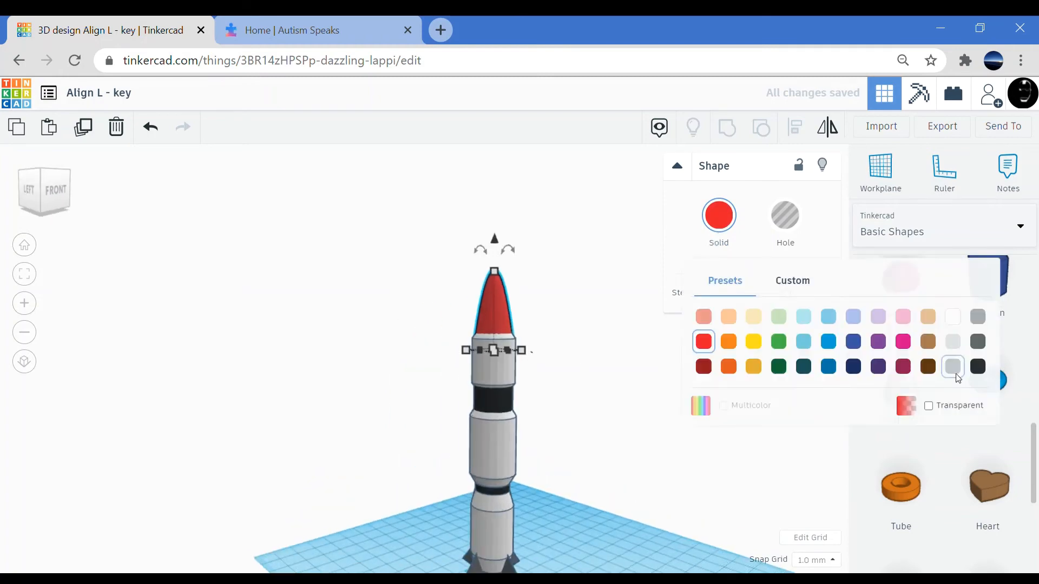
click(978, 341)
Duplicate the complete rocket and place the copy beside the original.
right_drag(643, 428, 561, 429)
click(561, 429)
scroll(561, 429, down, 3)
drag(406, 339, 514, 496)
key(ctrl+d)
key(shift+Right)
key(shift+Right)
key(shift+Right)
key(shift+Right)
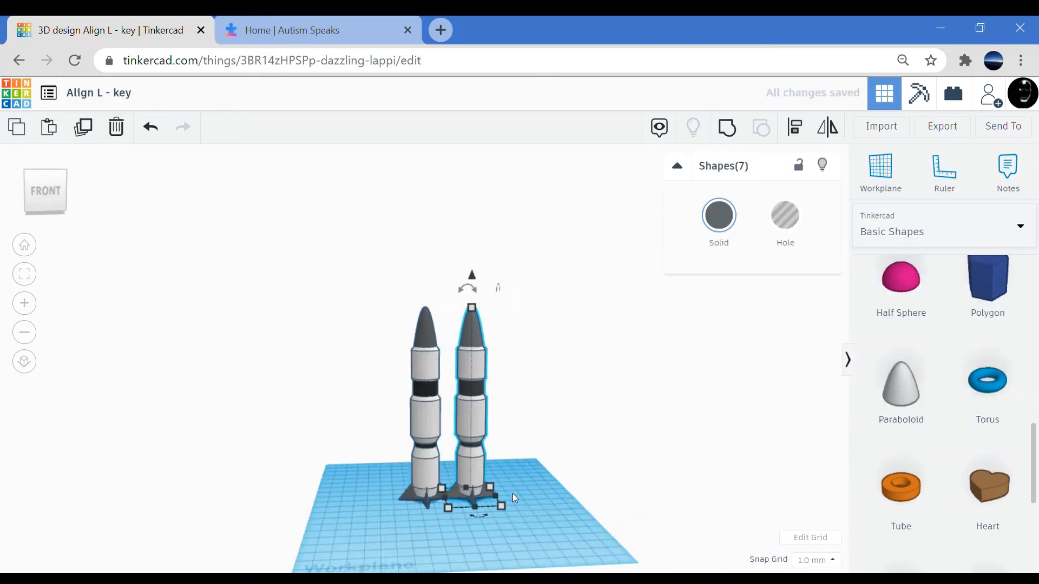
Duplicate the rocket again to form a row of three and scale the middle one proportionally to 258 mm tall.
key(ctrl+d)
click(471, 412)
shift+drag(477, 303, 474, 157)
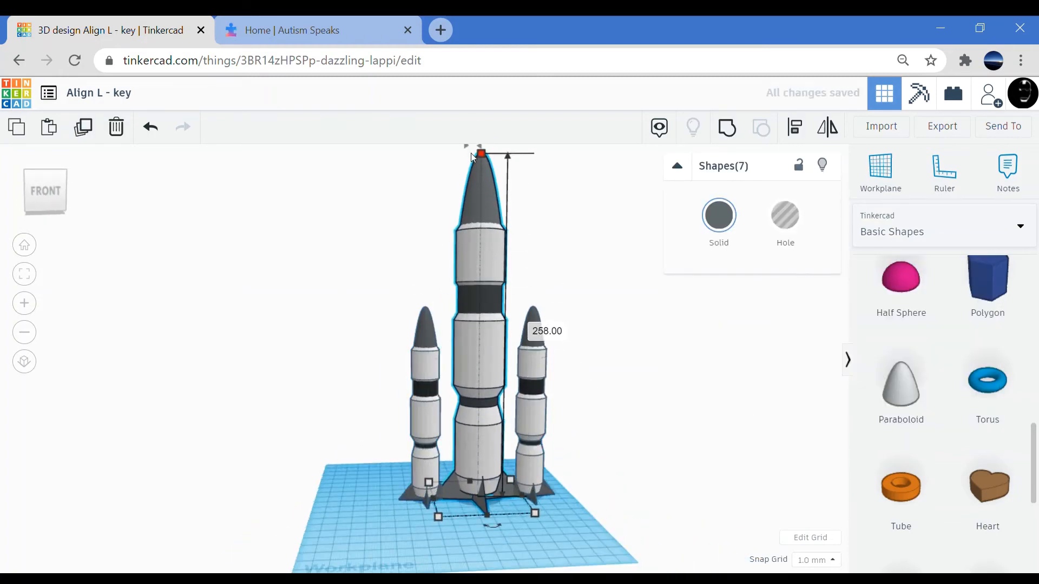
Group the parts of the small rocket at the left end of the row and set it to Multicolor.
drag(334, 305, 429, 515)
key(ctrl+g)
click(718, 216)
click(723, 405)
Group the parts of the small rocket at the right end of the row and set it to Multicolor.
drag(587, 278, 533, 503)
click(719, 215)
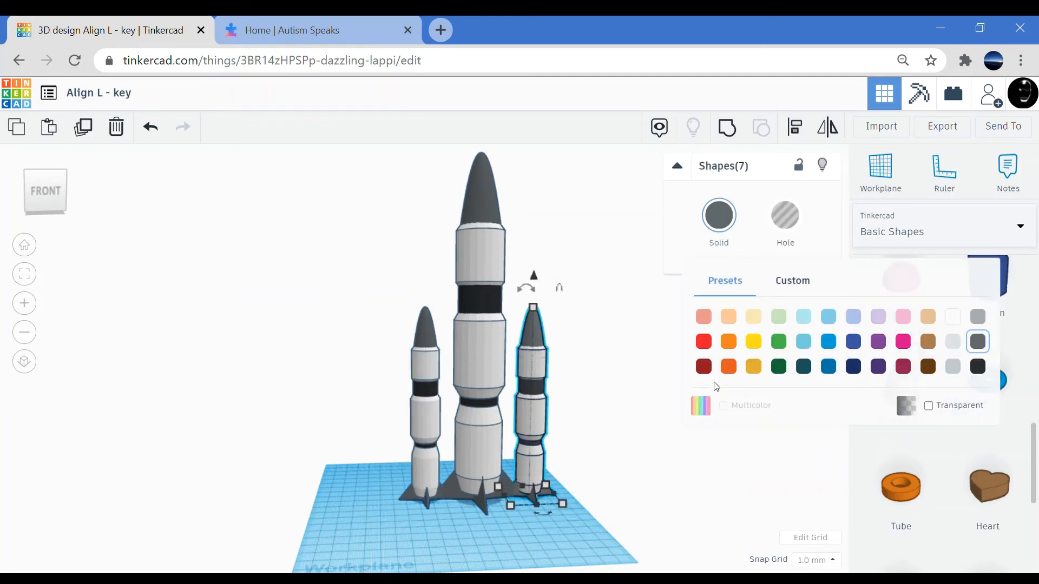
click(727, 128)
click(719, 216)
click(724, 406)
Move the small side rockets in close against the large central rocket.
click(642, 357)
right_drag(642, 357, 628, 357)
drag(569, 316, 514, 510)
key(shift+Left)
key(shift+Left)
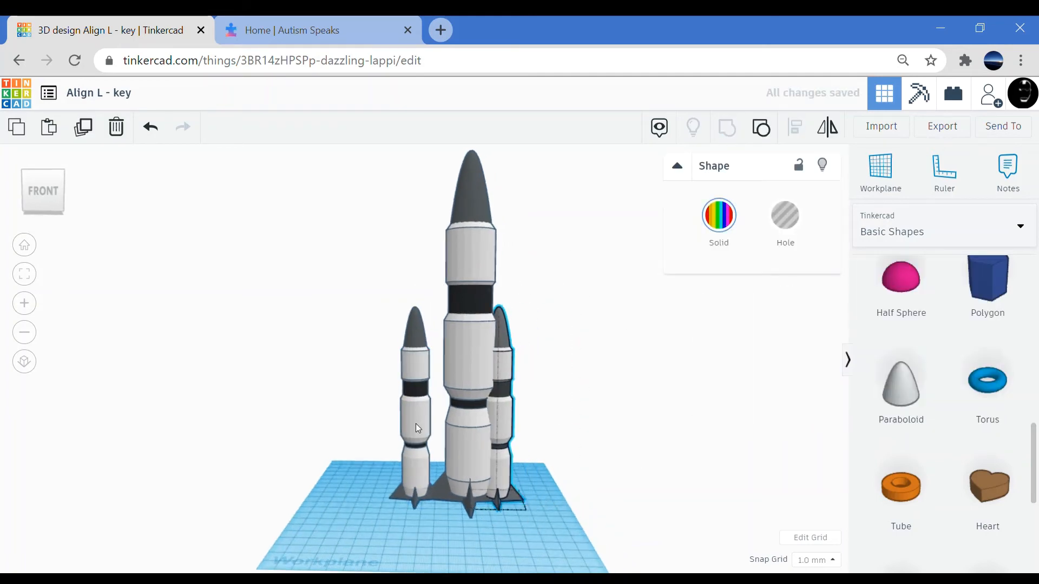
key(ctrl+a)
click(631, 419)
scroll(631, 420, up, 5)
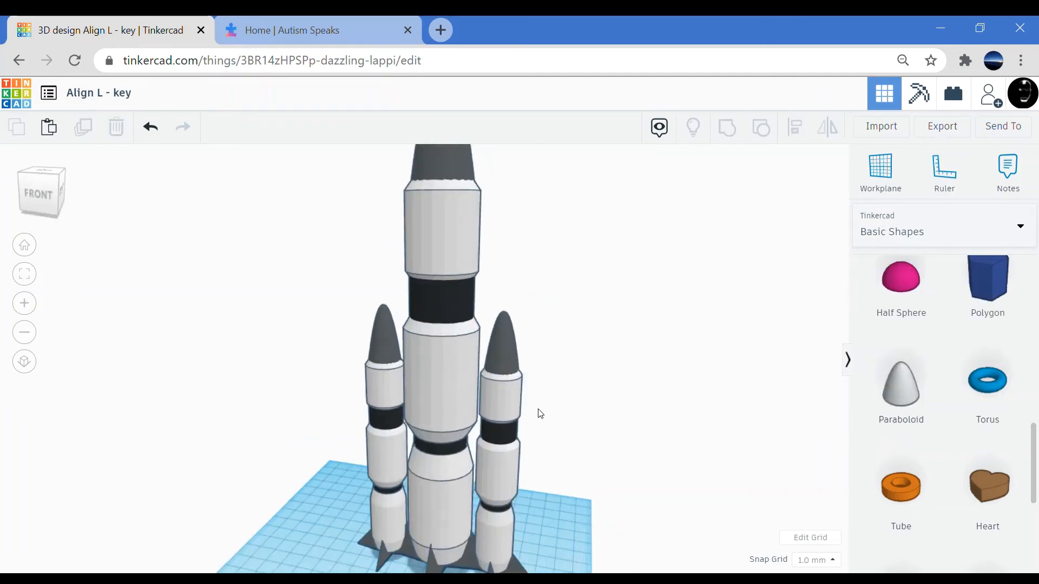
Group the two small side rockets as one pair and centre the pair on the large rocket.
scroll(540, 414, down, 3)
click(452, 438)
click(543, 339)
click(492, 390)
shift+click(408, 368)
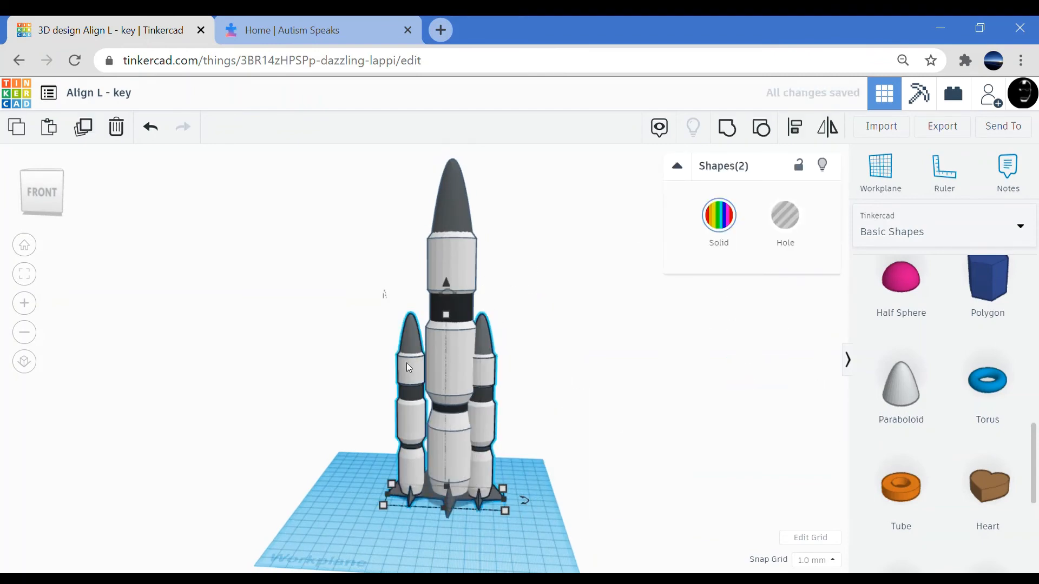
click(727, 128)
key(ctrl+a)
key(l)
click(444, 533)
Reduce the side rocket pair to 119 mm tall and add a copy turned 90 degrees around the central rocket.
click(536, 422)
click(488, 384)
drag(446, 314, 445, 351)
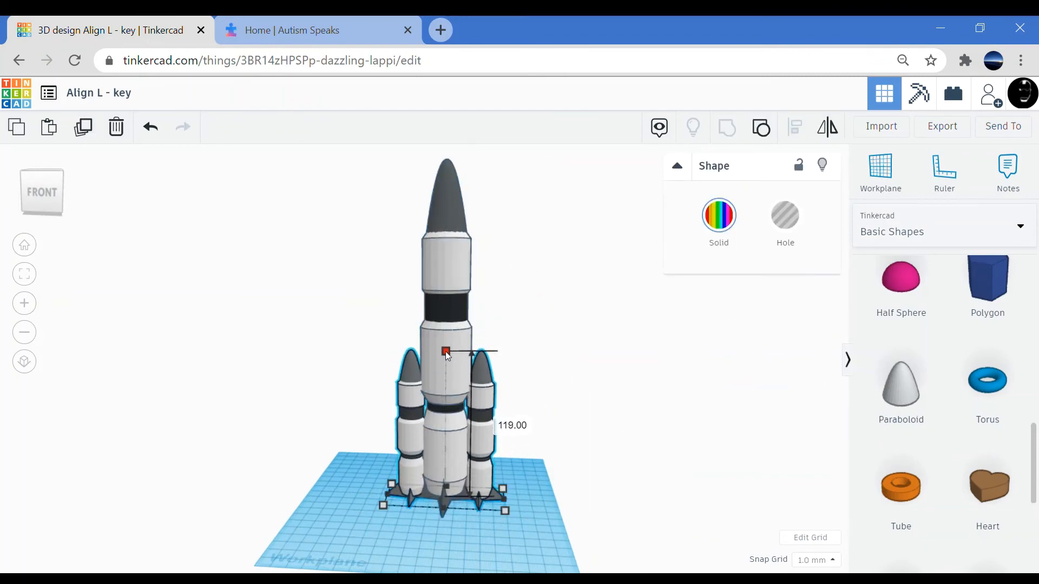
right_drag(446, 351, 647, 420)
click(577, 436)
click(490, 425)
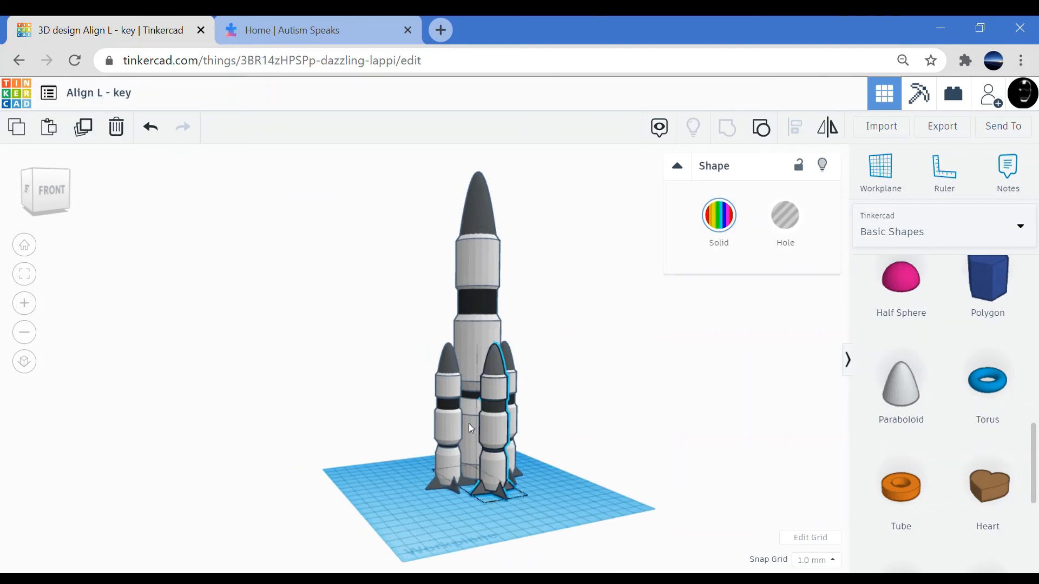
Colour the middle section of the central rocket light grey.
click(472, 352)
click(719, 215)
click(953, 341)
click(477, 263)
mouse_move(477, 263)
right_down()
mouse_move(577, 271)
mouse_move(476, 260)
right_up()
click(567, 264)
Select both side rocket pairs and lower their height slightly.
right_drag(567, 395, 511, 397)
scroll(514, 401, up, 1)
click(486, 412)
shift+click(453, 388)
mouse_move(454, 341)
mouse_down()
mouse_move(454, 311)
mouse_move(462, 353)
mouse_up()
click(576, 385)
Group the two side rocket pairs into a single set of four boosters.
click(458, 432)
shift+click(486, 422)
click(726, 127)
click(580, 353)
right_drag(579, 352, 551, 356)
scroll(551, 355, down, 2)
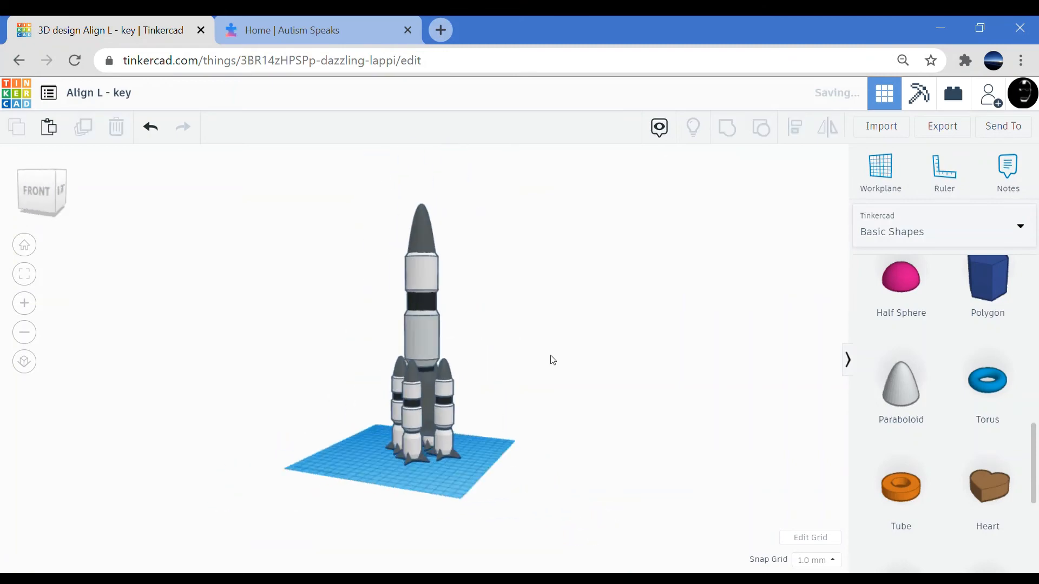
Place a Polygon on the workplane beside the rocket and colour it dark grey.
scroll(966, 416, up, 2)
scroll(976, 397, down, 1)
drag(982, 392, 346, 497)
click(718, 215)
click(953, 366)
Align the dark polygon with the middle section of the central rocket.
right_drag(404, 395, 533, 414)
shift+click(517, 330)
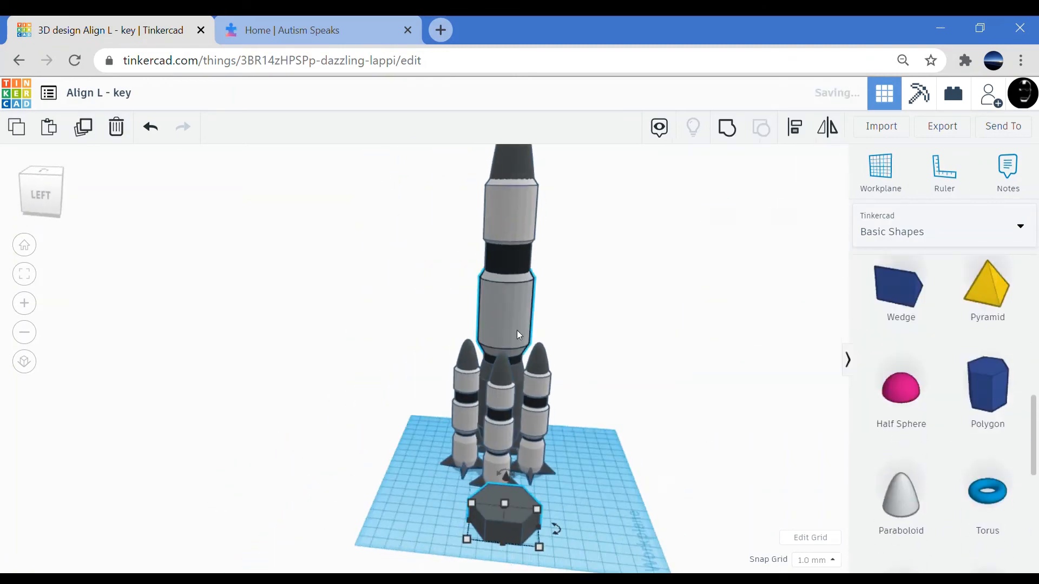
key(l)
click(517, 330)
click(501, 371)
Scale the dark polygon up proportionally into a large six-sided block beside the rocket.
click(497, 505)
shift+drag(496, 502, 491, 476)
right_drag(492, 476, 366, 476)
shift+drag(361, 475, 341, 379)
Duplicate the dark polygon, shape the copy into a wide thin launch pad slab and colour it white.
key(ctrl+d)
drag(342, 379, 357, 517)
scroll(358, 516, down, 2)
click(718, 215)
click(952, 315)
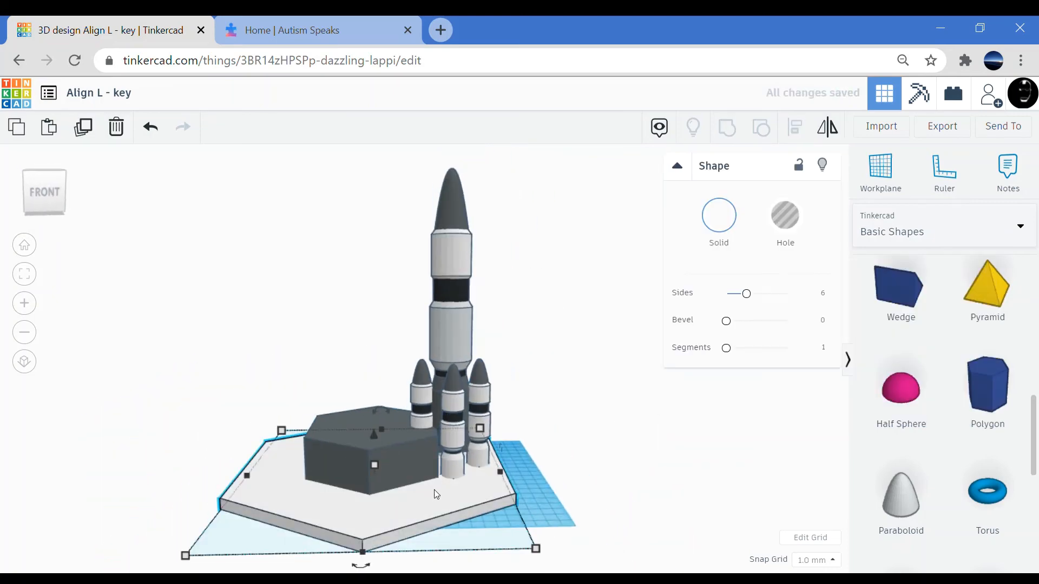
Shift the white slab under the rocket and align it with the dark polygon.
drag(434, 491, 473, 490)
shift+click(364, 469)
key(l)
click(365, 467)
click(300, 502)
click(391, 444)
Duplicate the dark polygon and align the copy with the original block.
right_drag(391, 444, 433, 481)
key(ctrl+d)
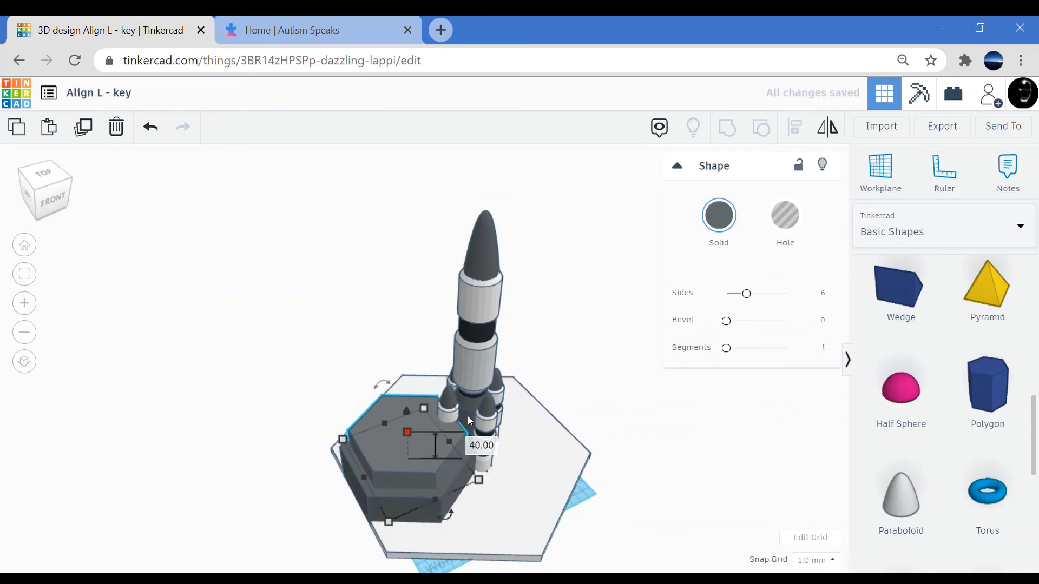
right_drag(468, 416, 436, 397)
shift+click(425, 484)
key(l)
click(449, 511)
Turn the polygon copy into a hole, set its depth to 144 mm and make it taller than the block.
click(402, 433)
click(789, 227)
alt+drag(400, 486, 401, 498)
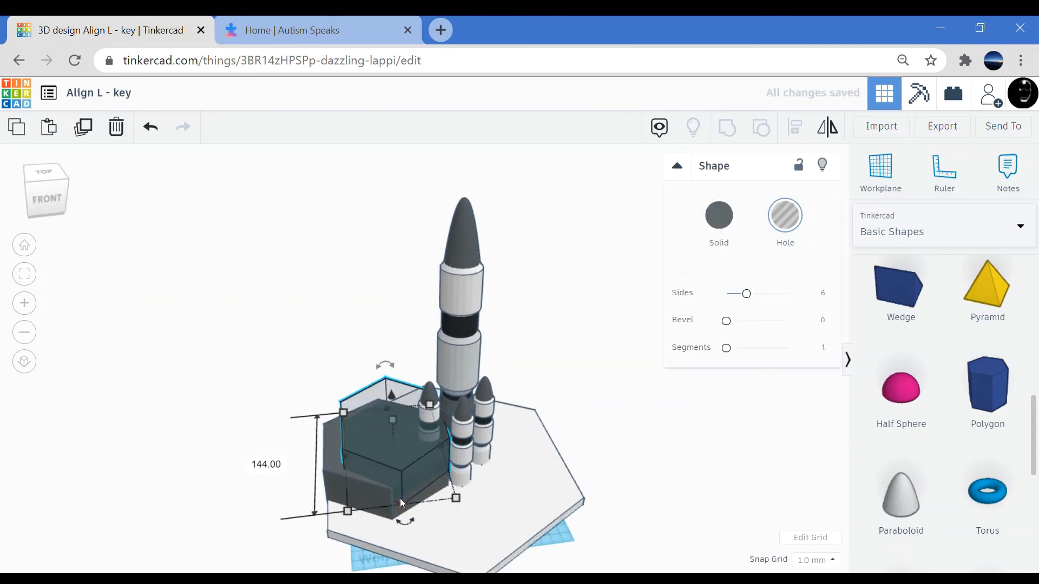
drag(392, 420, 391, 395)
shift+click(357, 482)
click(725, 130)
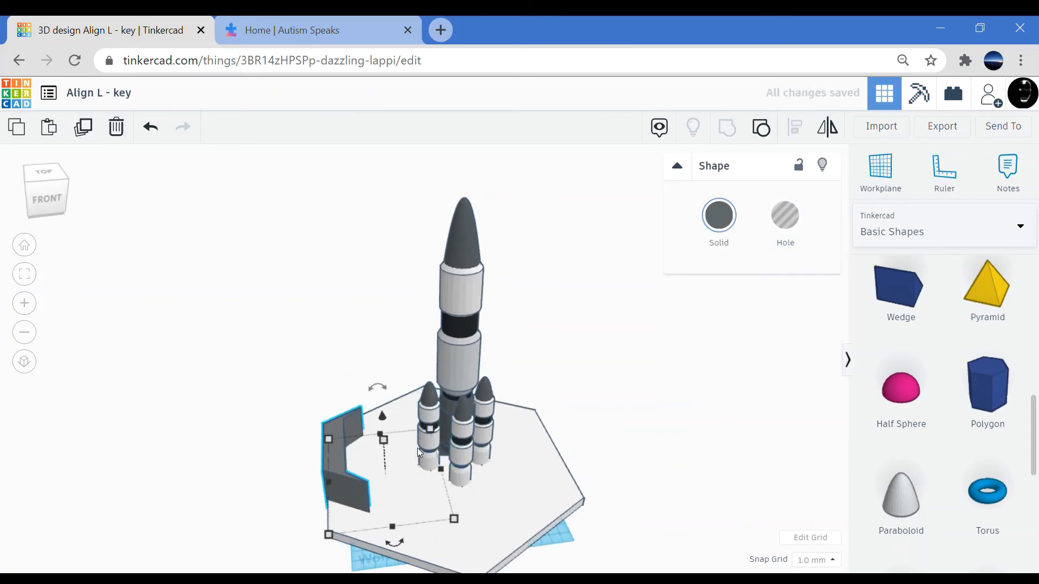
key(ctrl+z)
Move the polygon hole closer to the rocket and group it with the dark block to cut a C-shaped wall.
click(409, 450)
key(shift+Right)
key(shift+Right)
key(shift+Right)
shift+click(384, 429)
key(ctrl+g)
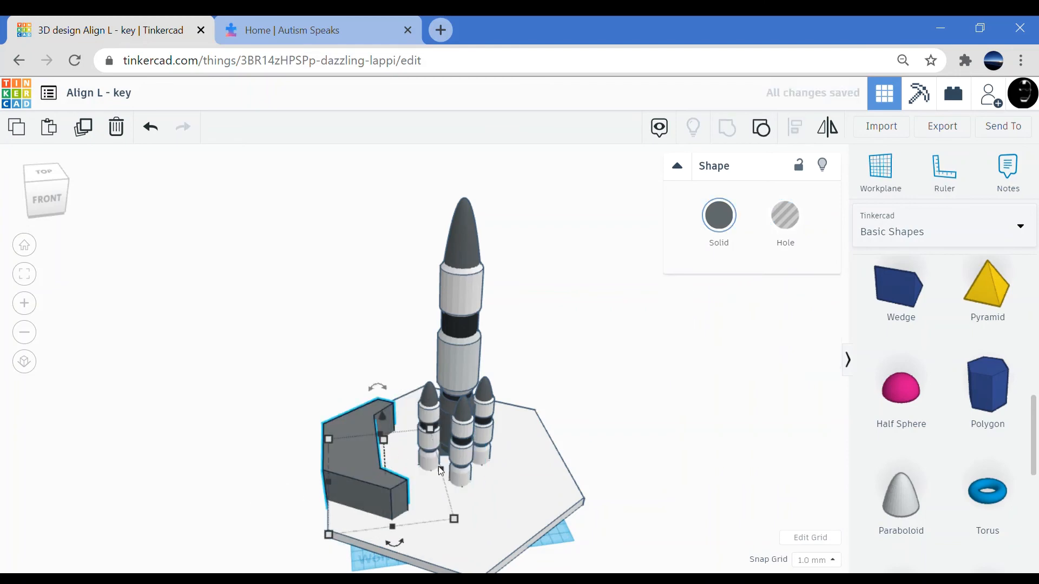
Widen the C-shaped dark wall toward the rocket and stack a light grey copy on top of it.
click(440, 466)
drag(449, 441, 451, 445)
drag(406, 436, 406, 372)
Duplicate the dark and light tiers upward in 100 mm steps to build a six-tier tower.
click(385, 495)
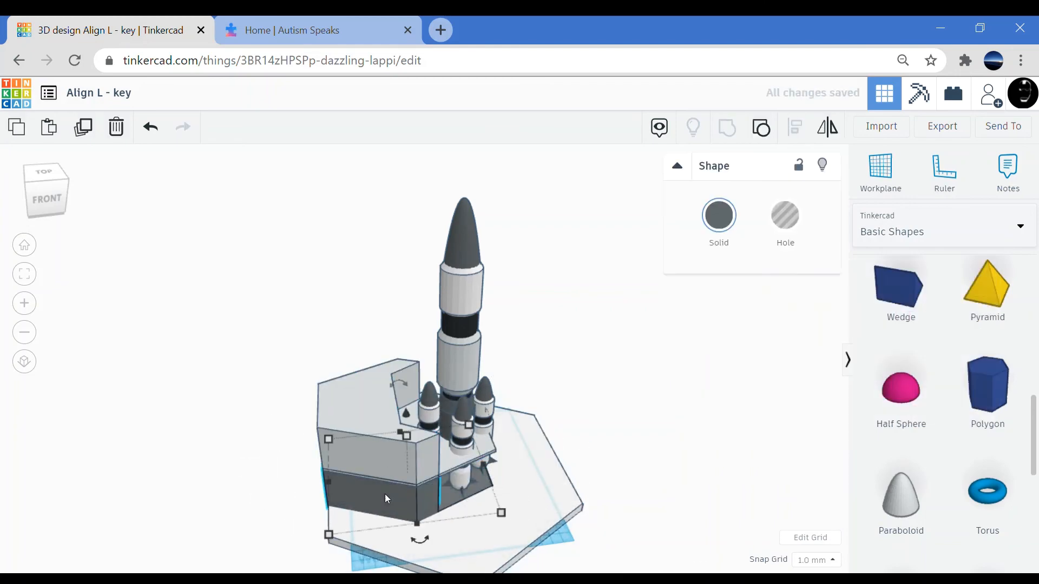
shift+click(406, 463)
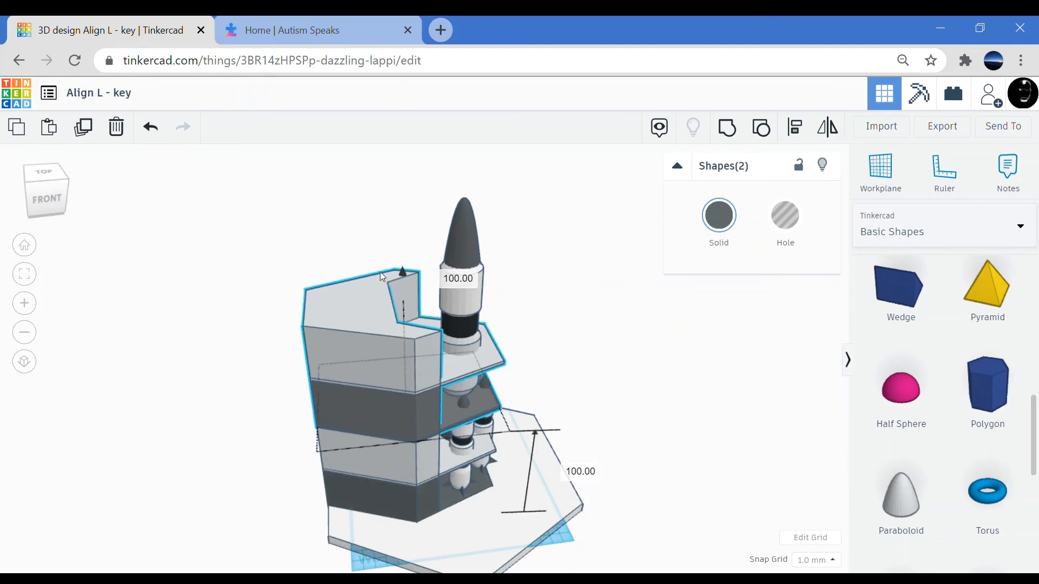
right_drag(380, 271, 513, 444)
drag(455, 439, 401, 436)
key(Escape)
Select all six tower tiers and reduce their overall height to 227 mm.
click(387, 376)
right_drag(387, 376, 379, 303)
drag(330, 411, 388, 244)
right_drag(387, 243, 387, 259)
drag(382, 228, 382, 277)
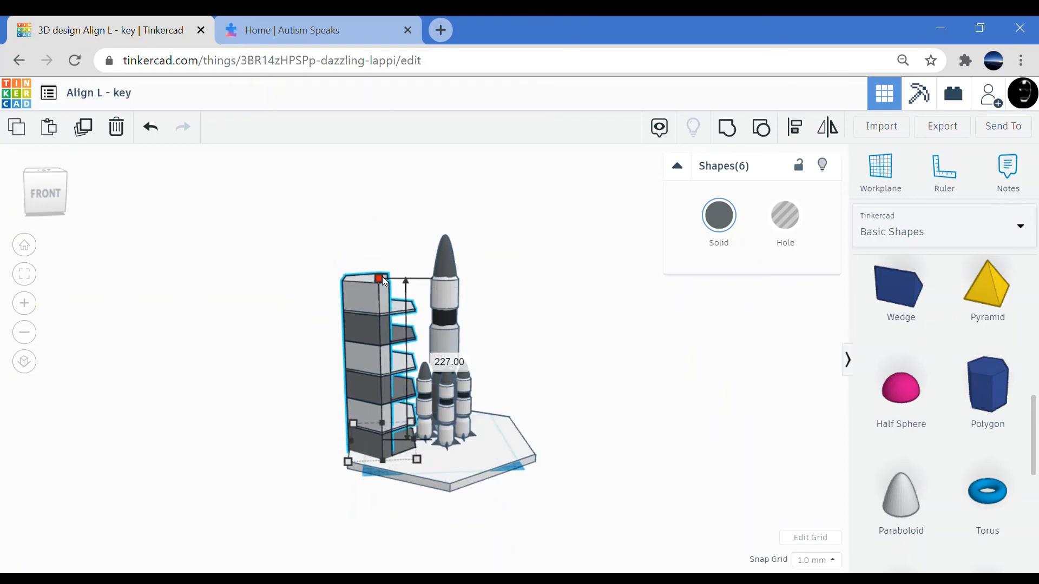
Extend a light grey tower piece toward the central rocket to form an access arm.
key(Escape)
right_drag(400, 287, 411, 335)
click(407, 341)
drag(415, 342, 434, 338)
scroll(480, 340, up, 3)
right_drag(542, 345, 404, 342)
scroll(405, 342, up, 4)
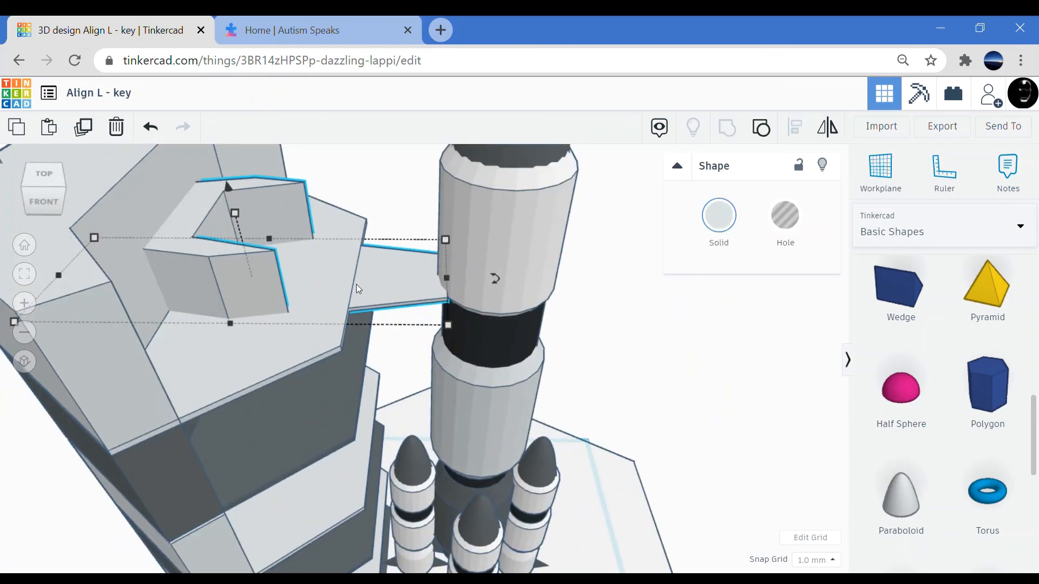
Shape a hole piece about 26 mm long over the access arm's rocket end and group it with the arm.
key(h)
drag(343, 285, 422, 282)
drag(595, 278, 501, 272)
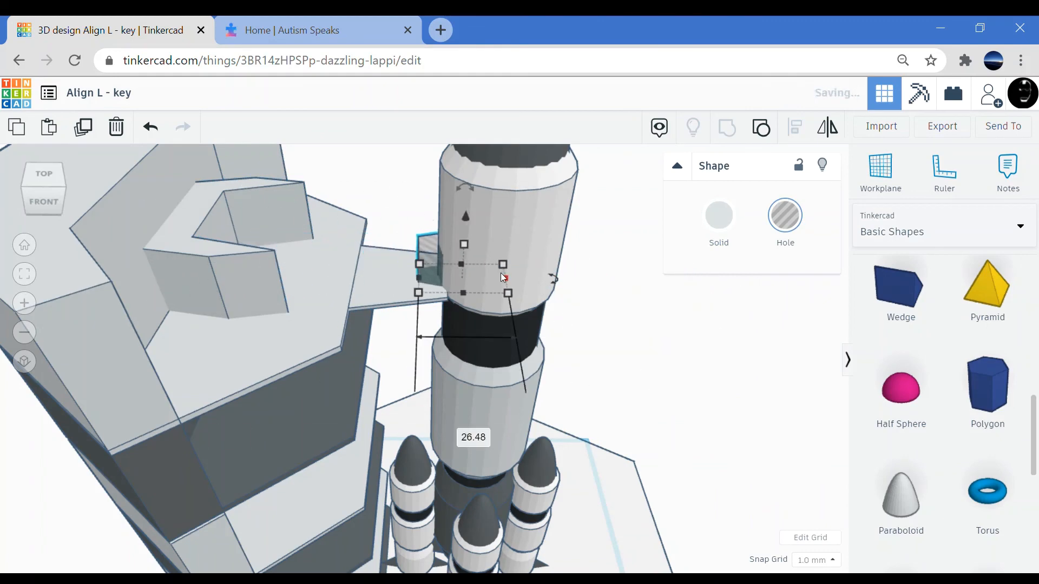
shift+click(487, 271)
key(ctrl+g)
Make a tall, narrower hexagonal prism from the launch pad shape around the rocket and turn it into a hole.
scroll(408, 271, down, 5)
right_drag(412, 373, 443, 424)
click(435, 531)
drag(443, 427, 440, 260)
shift+drag(440, 259, 440, 317)
alt+drag(438, 512, 439, 503)
key(h)
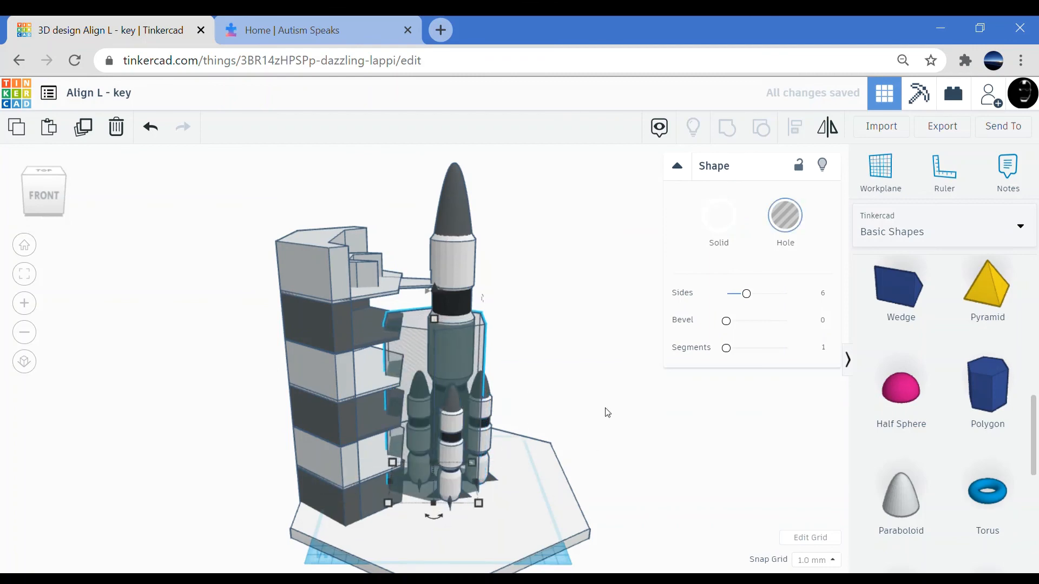
Group the tower's three dark tiers as one dark grey solid and cut their rocket-facing side with the hexagonal hole.
right_drag(605, 413, 592, 381)
click(319, 484)
shift+click(317, 393)
shift+click(315, 316)
click(727, 128)
click(718, 215)
click(713, 398)
shift+click(423, 330)
key(ctrl+g)
Select the light grey access arm at the top of the launch tower.
right_drag(568, 330, 527, 368)
click(374, 270)
scroll(477, 393, up, 3)
scroll(527, 367, down, 4)
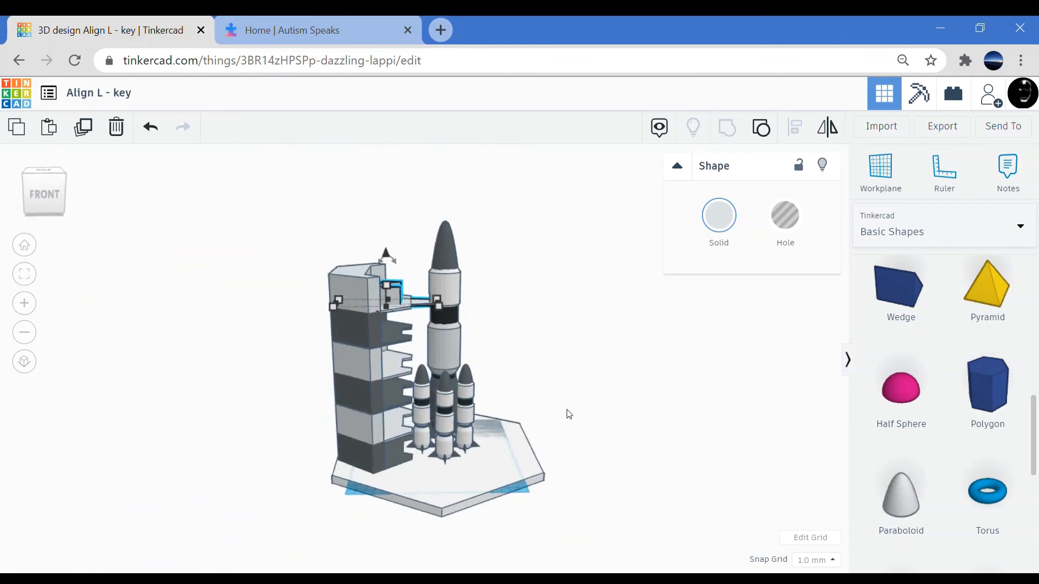